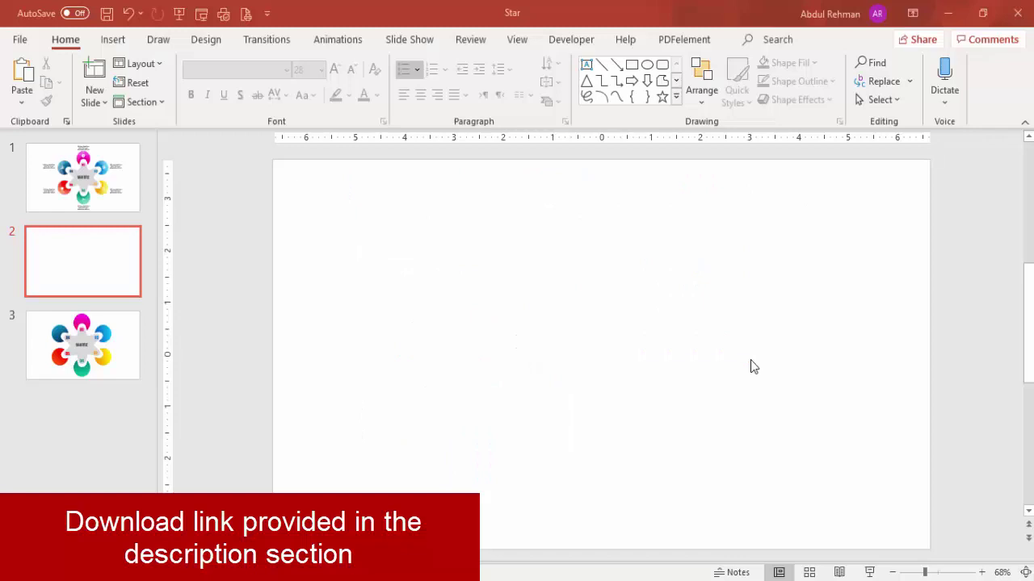
Turn on the guides and draw a 3.69-inch blue six-point star near the slide centre
click(517, 42)
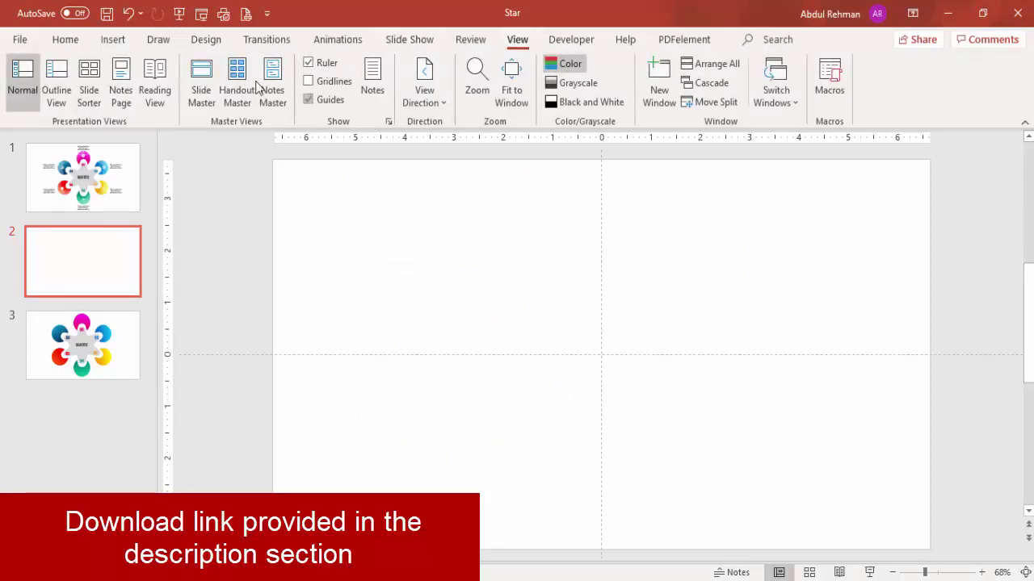
click(112, 42)
click(235, 106)
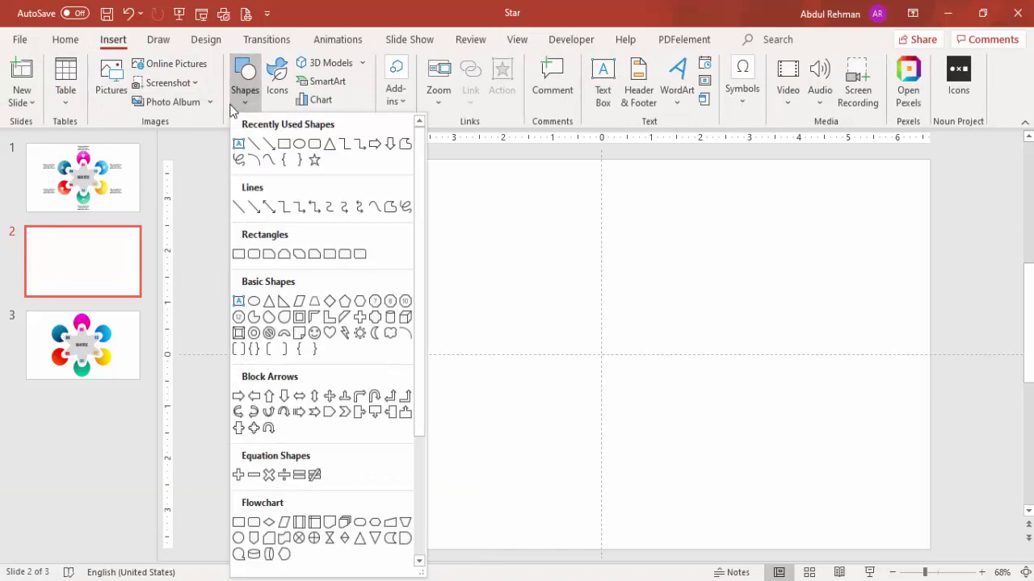
drag(417, 280, 427, 411)
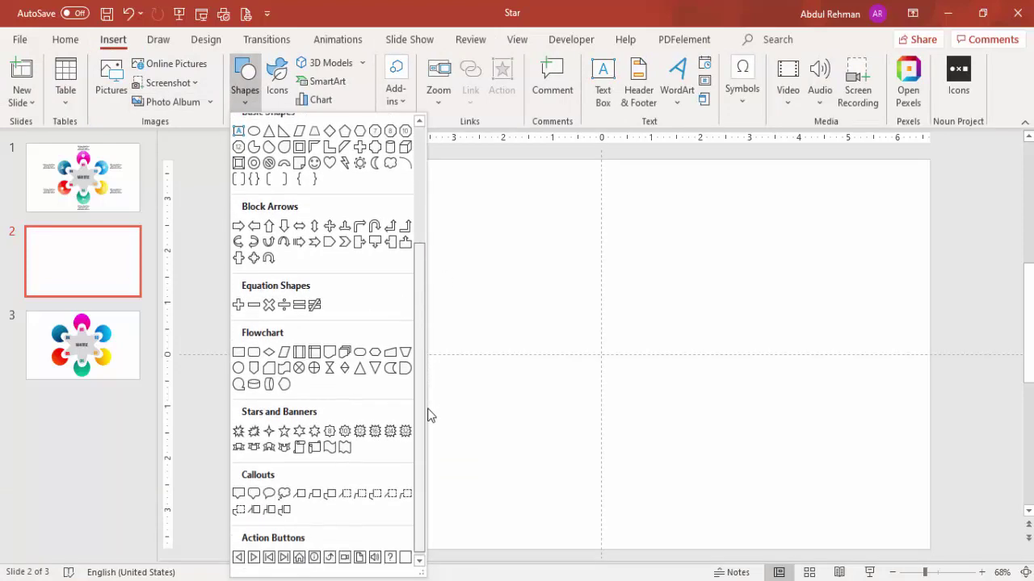
click(298, 428)
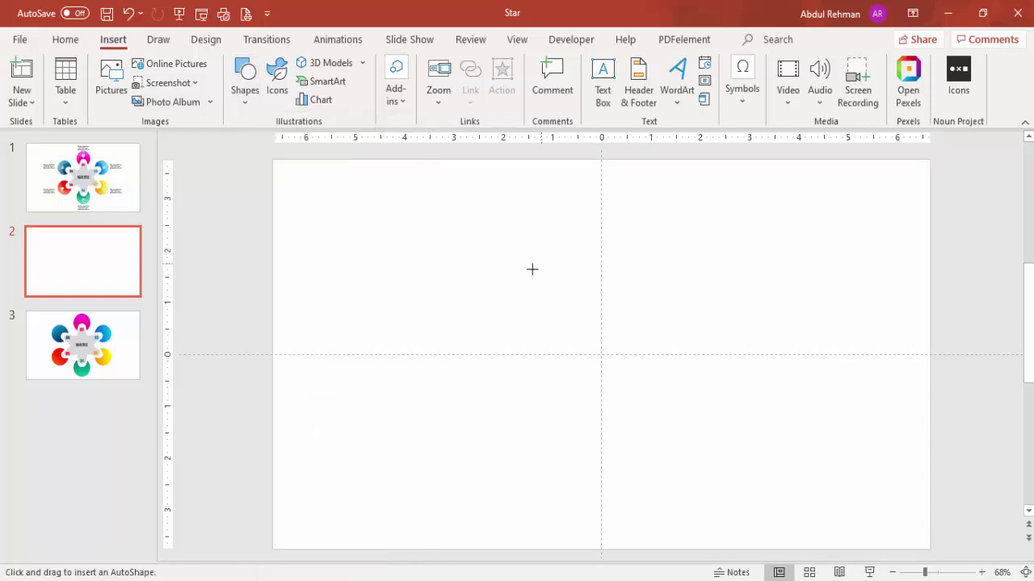
drag(517, 274, 685, 465)
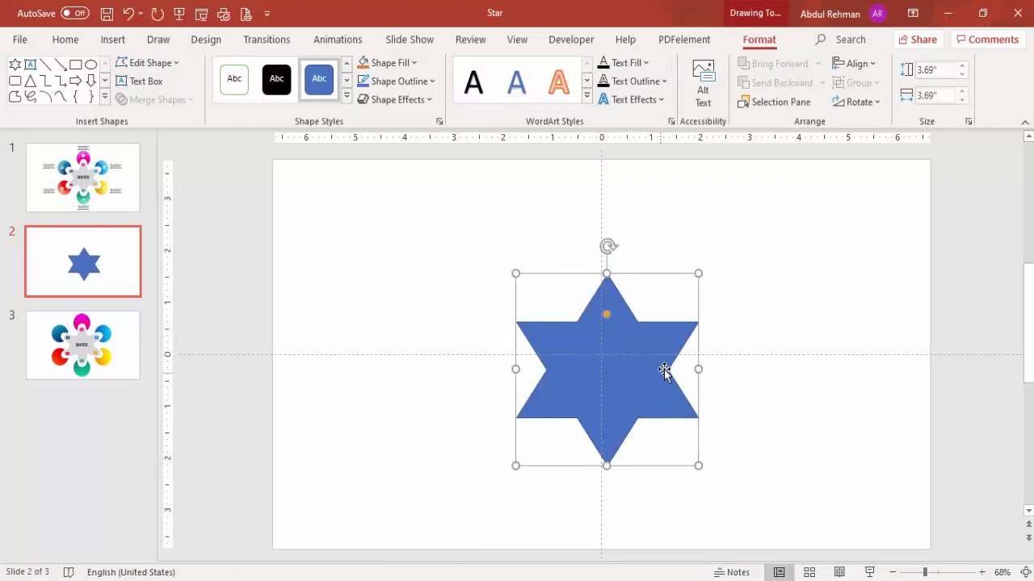
Centre the star horizontally and vertically on the slide
click(858, 65)
click(882, 109)
click(858, 64)
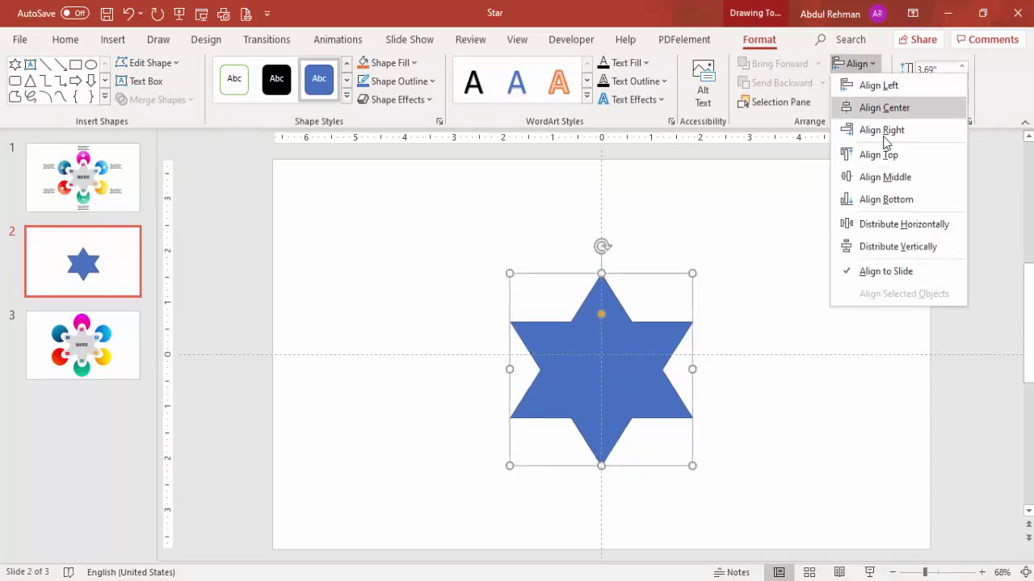
click(888, 178)
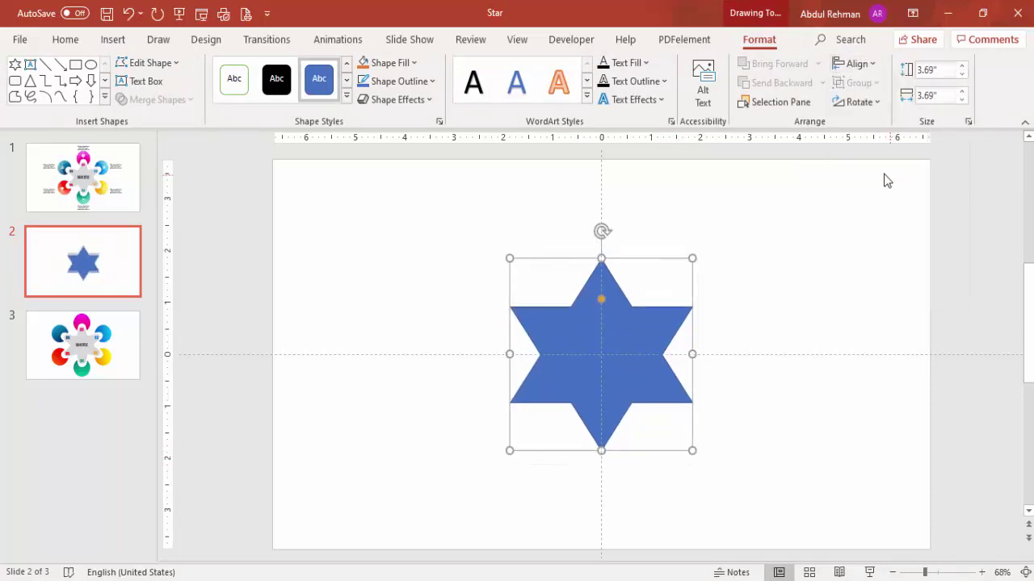
Remove the star's outline and adjust the depth of its inner corners
click(420, 81)
click(421, 305)
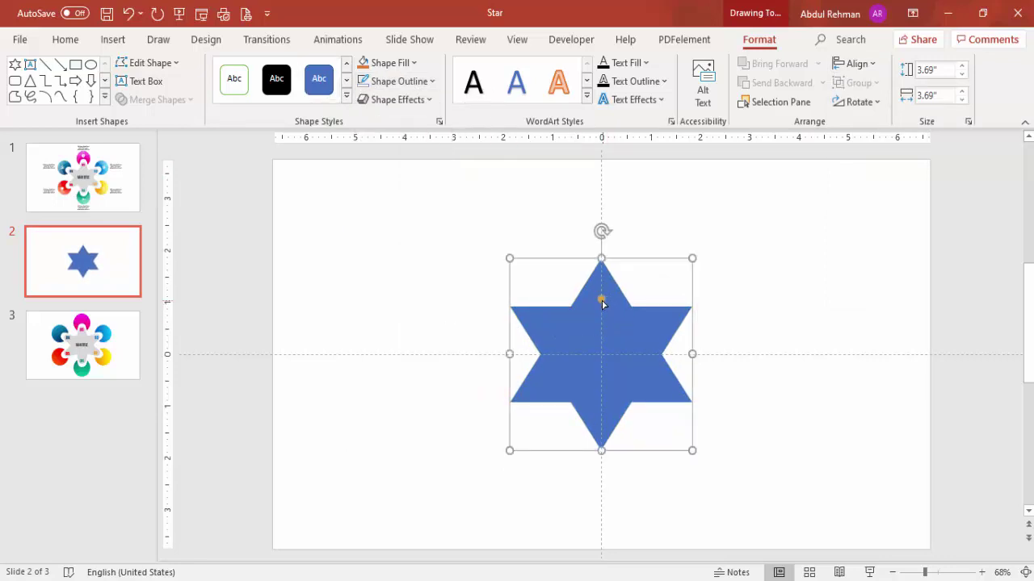
mouse_move(602, 300)
mouse_down()
mouse_move(608, 294)
mouse_move(606, 307)
mouse_up()
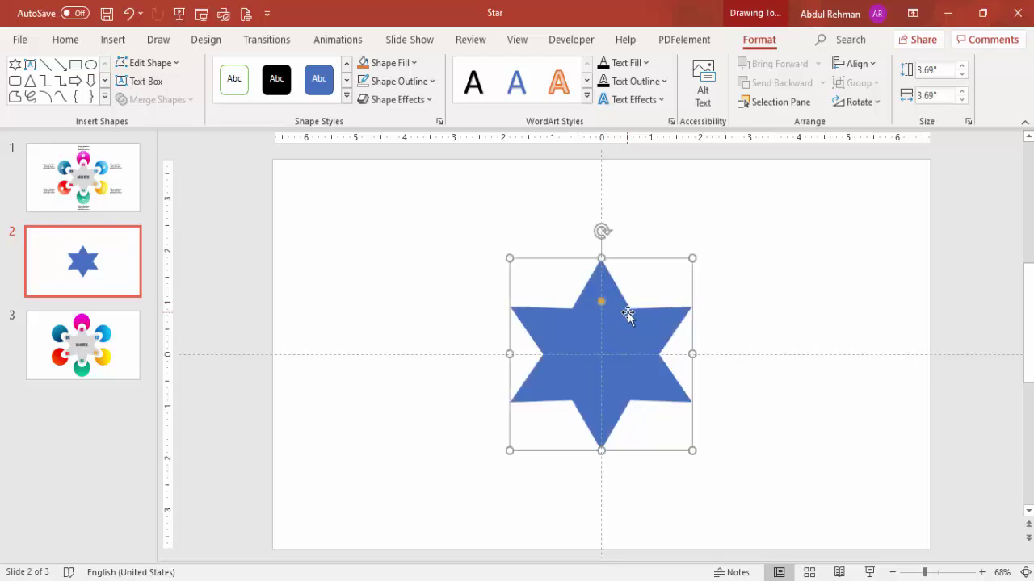
Enter Edit Points and make the top, upper-right and lower-right tips smooth points
right_click(627, 314)
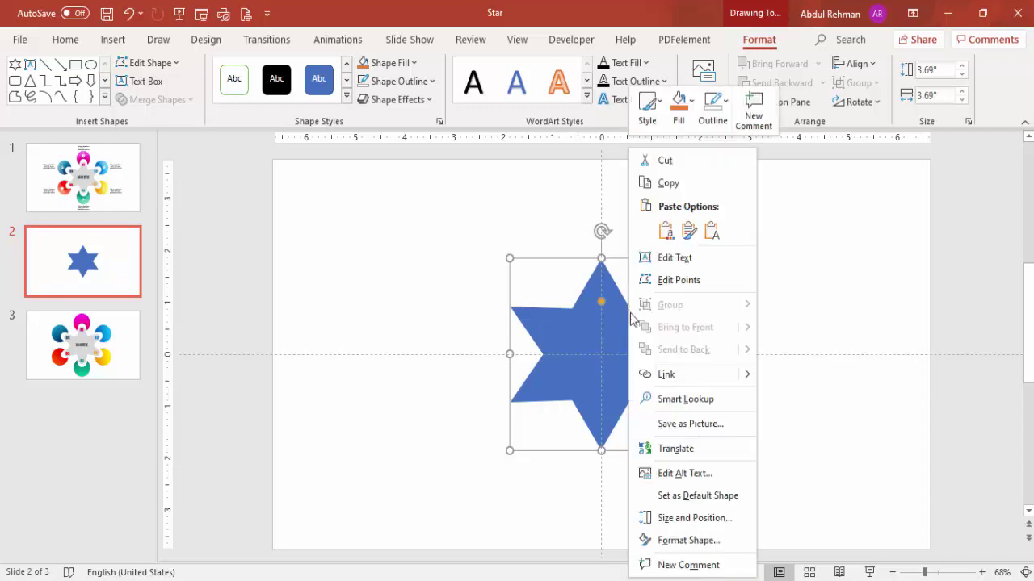
click(703, 280)
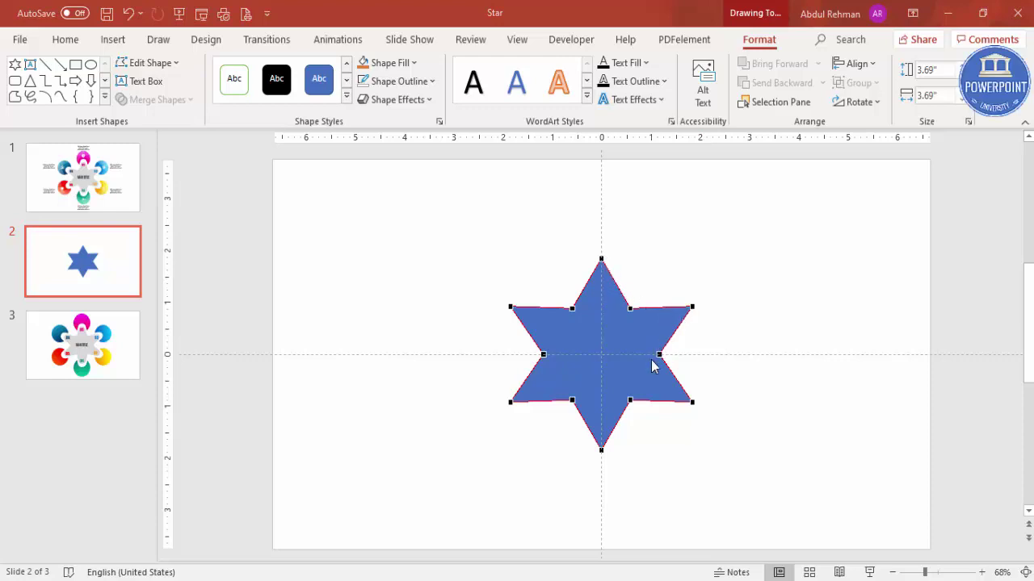
right_click(601, 258)
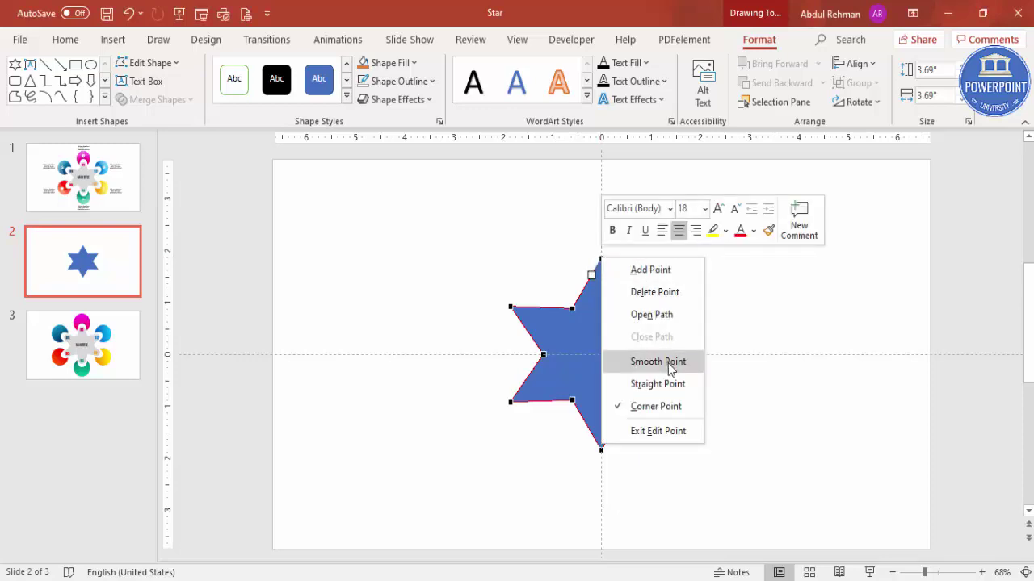
click(657, 362)
right_click(692, 307)
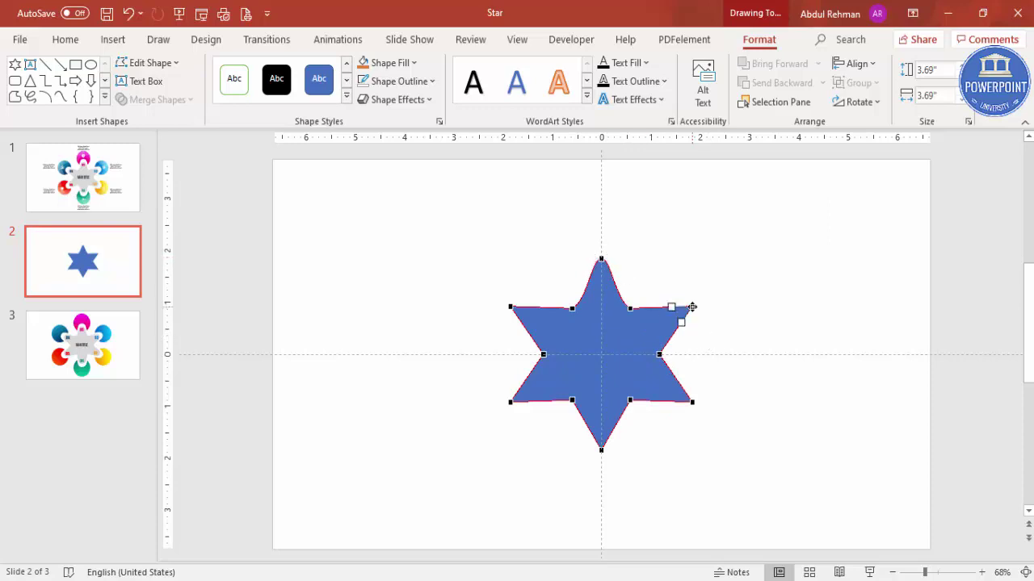
click(746, 414)
right_click(691, 401)
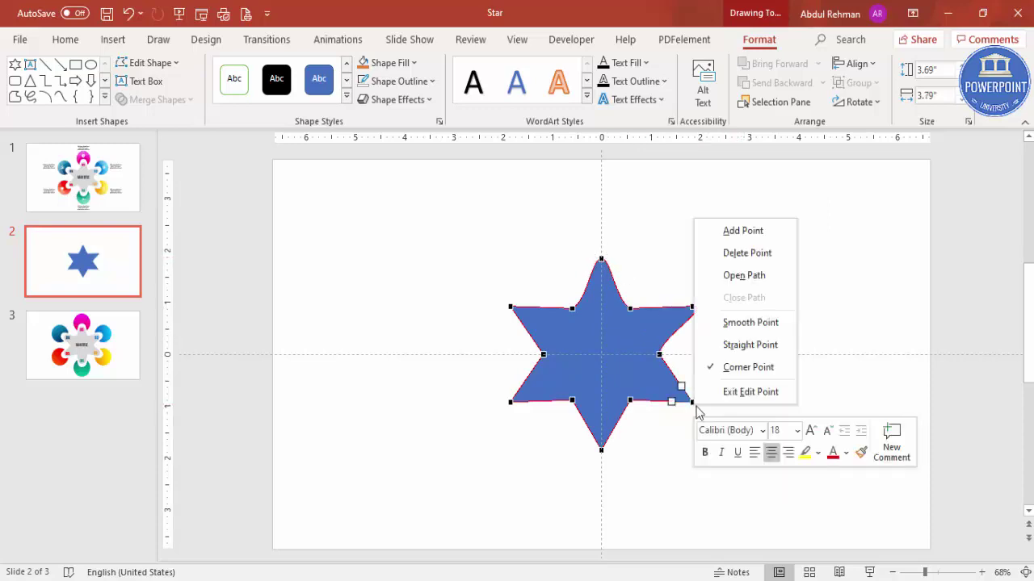
click(747, 324)
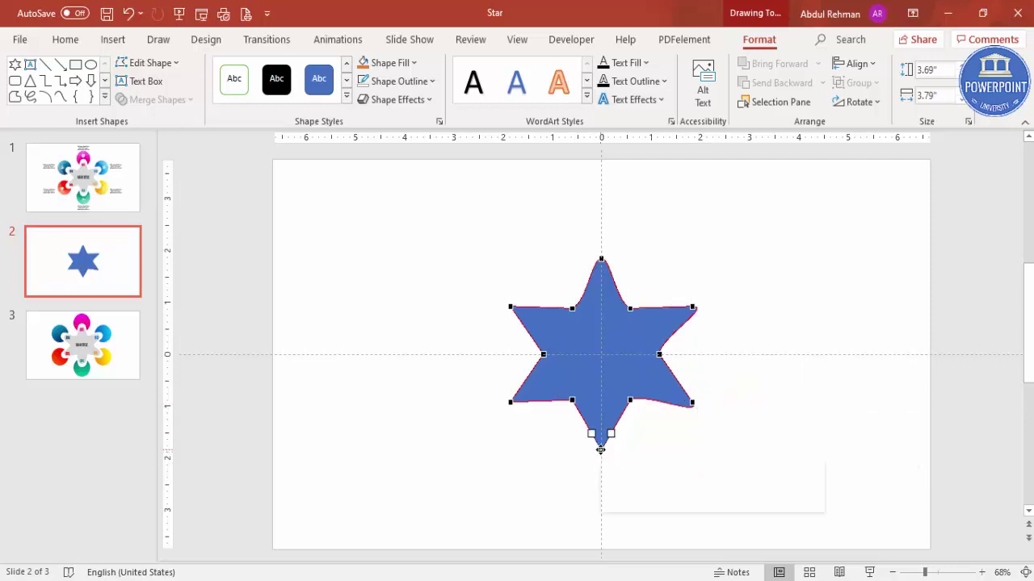
Make the bottom, lower-left and upper-left tips smooth points, then exit and reselect the star
right_click(600, 450)
click(658, 369)
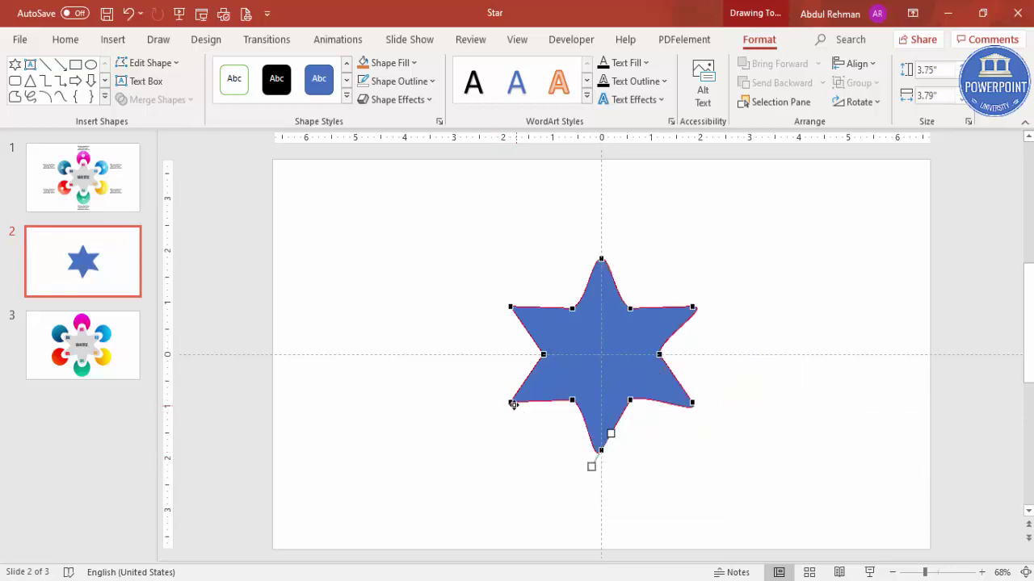
right_click(511, 403)
click(543, 319)
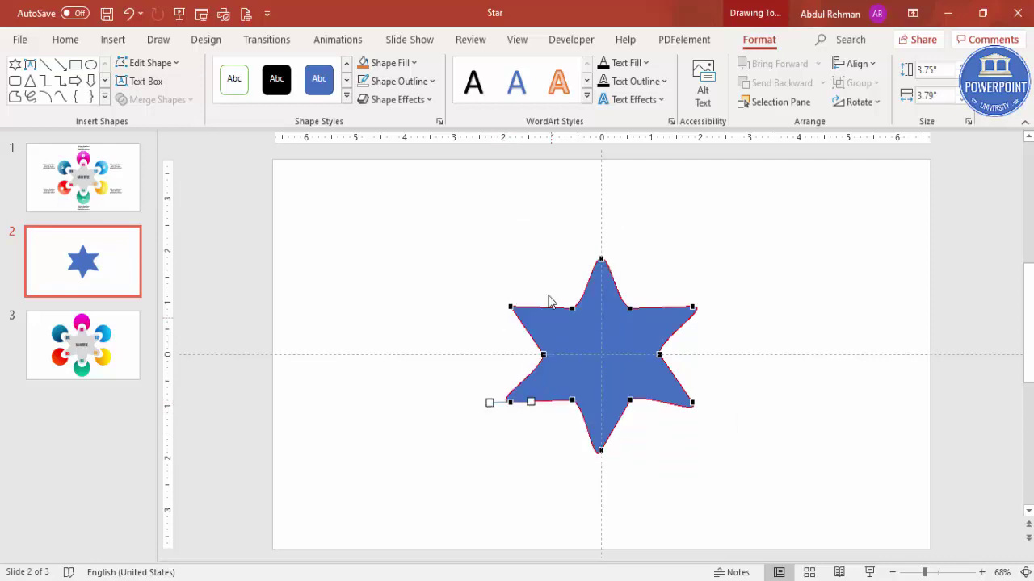
right_click(511, 309)
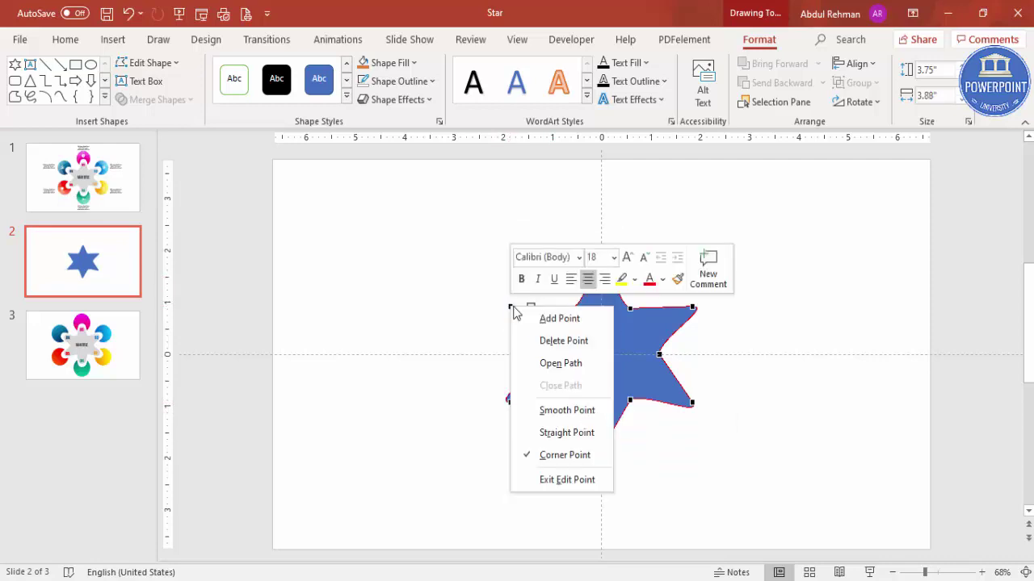
click(569, 411)
click(767, 246)
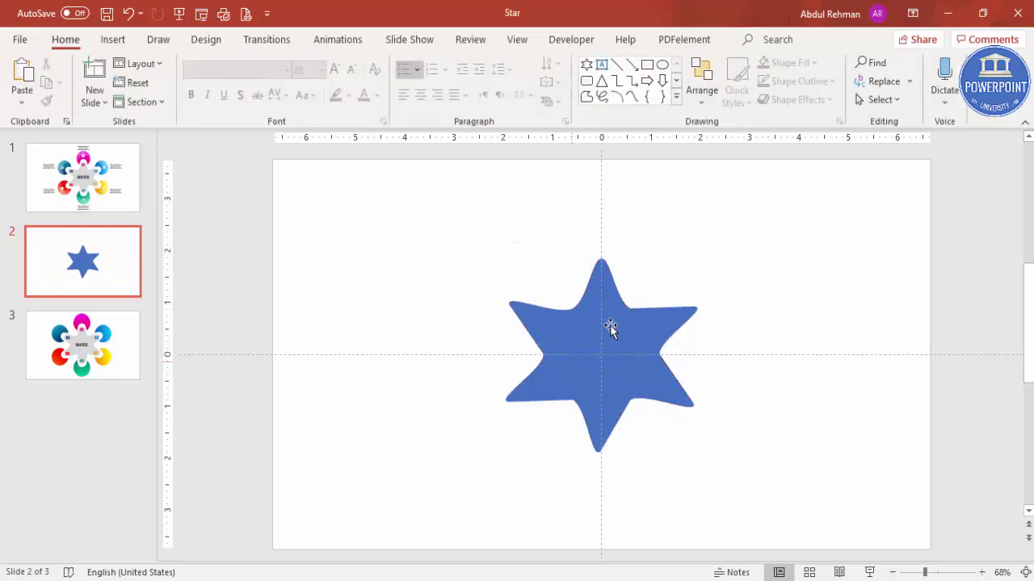
click(671, 312)
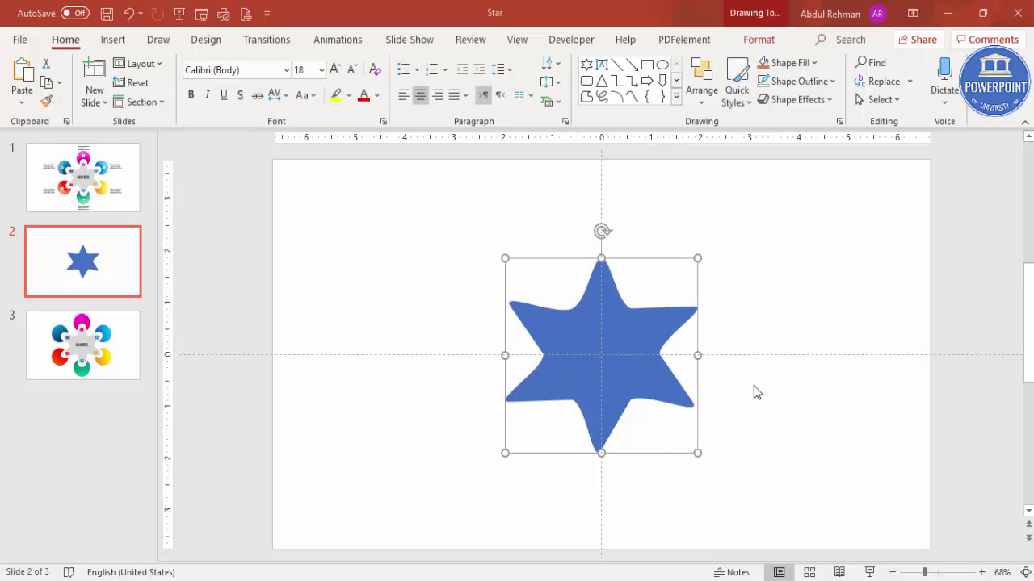
Re-enter Edit Points and reshape the curves at the top and upper-right tips
right_click(648, 316)
click(706, 331)
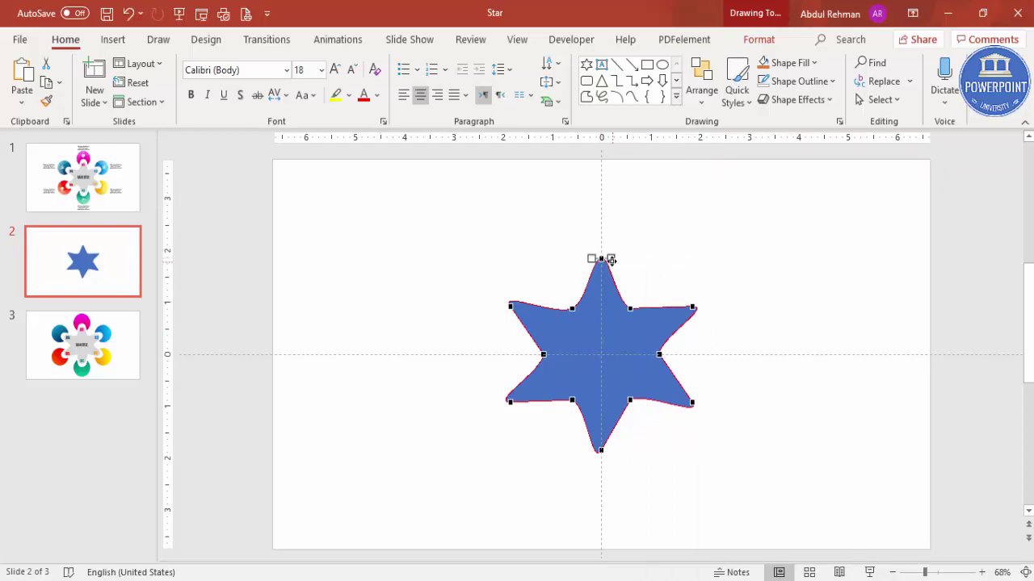
click(939, 572)
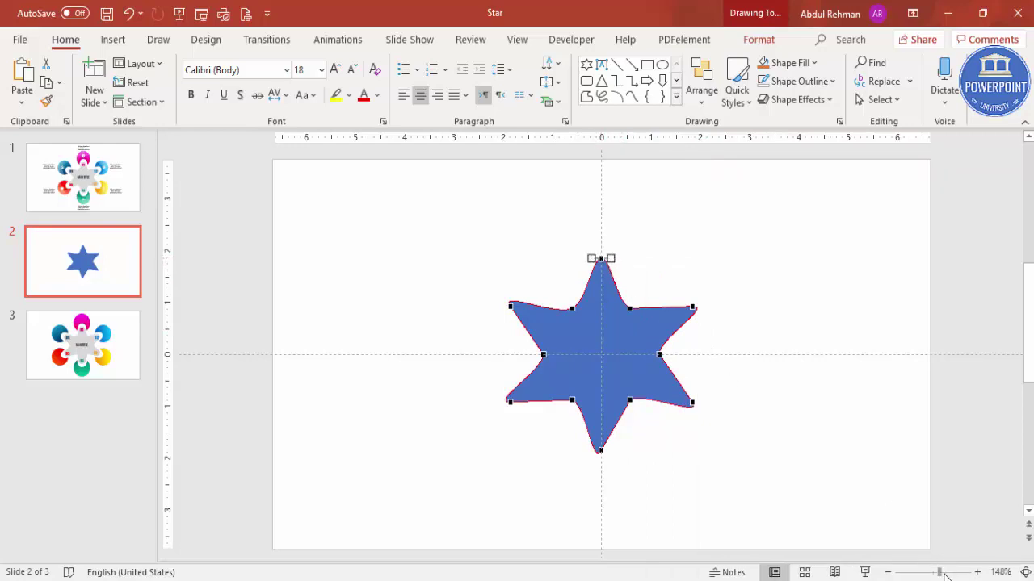
scroll(721, 363, up, 2)
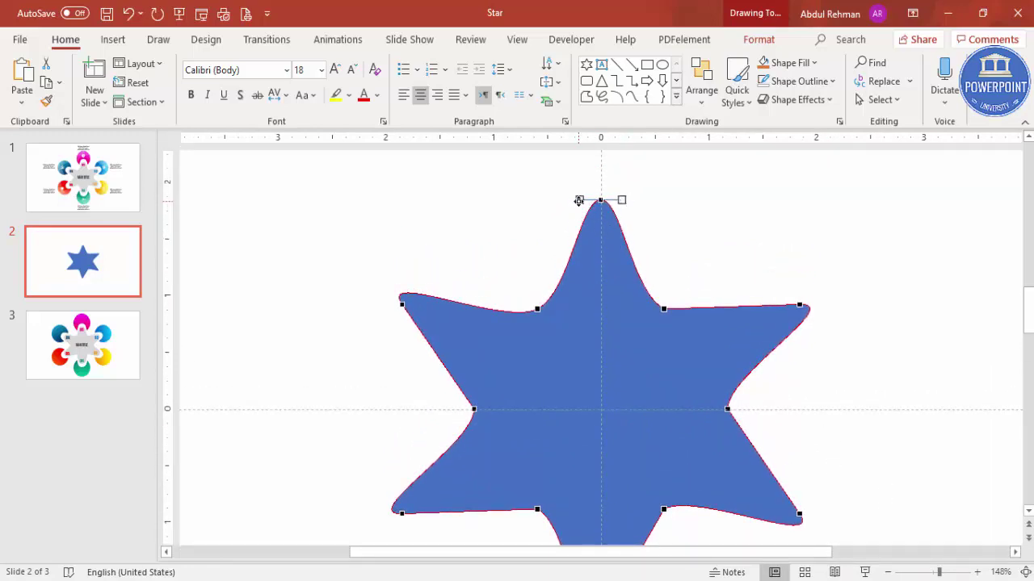
drag(622, 199, 639, 198)
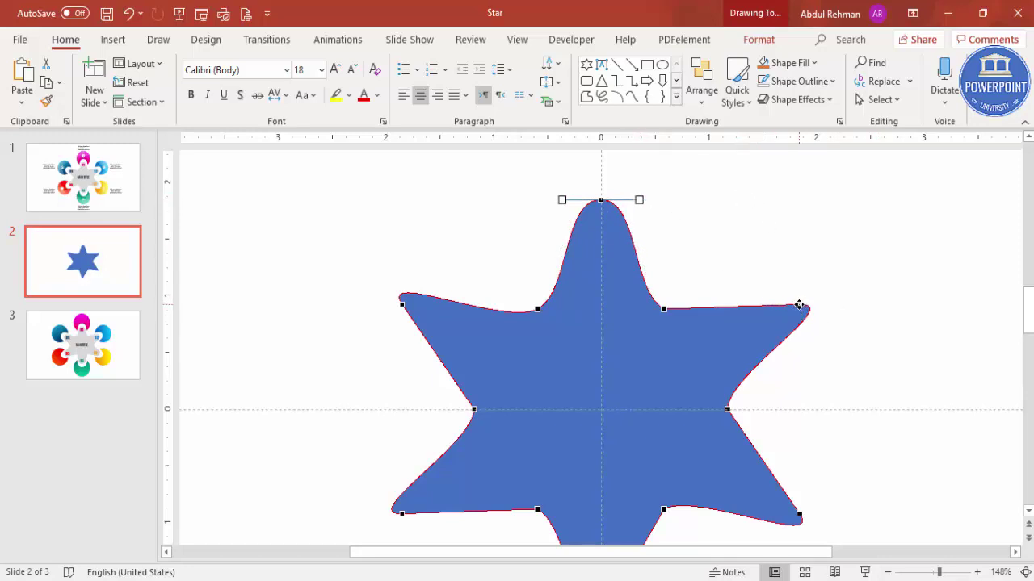
click(799, 305)
drag(844, 304, 817, 341)
Reshape the curves around the lower-right and bottom tips
scroll(841, 423, down, 1)
click(800, 476)
drag(824, 513, 780, 503)
scroll(593, 512, down, 2)
click(600, 524)
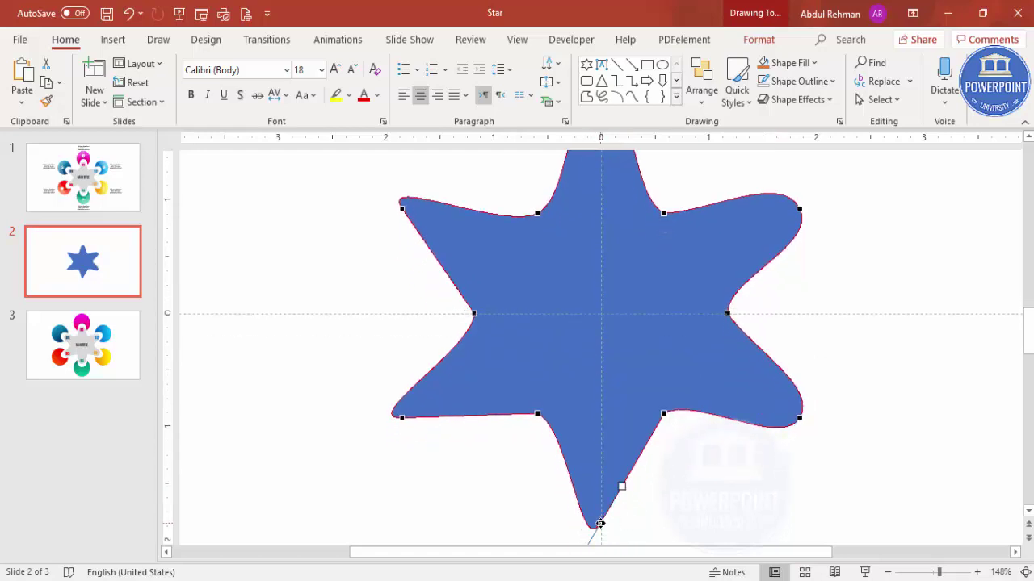
drag(622, 490, 632, 523)
Reshape the lower-left and upper-left tips, then view the whole slide
click(401, 421)
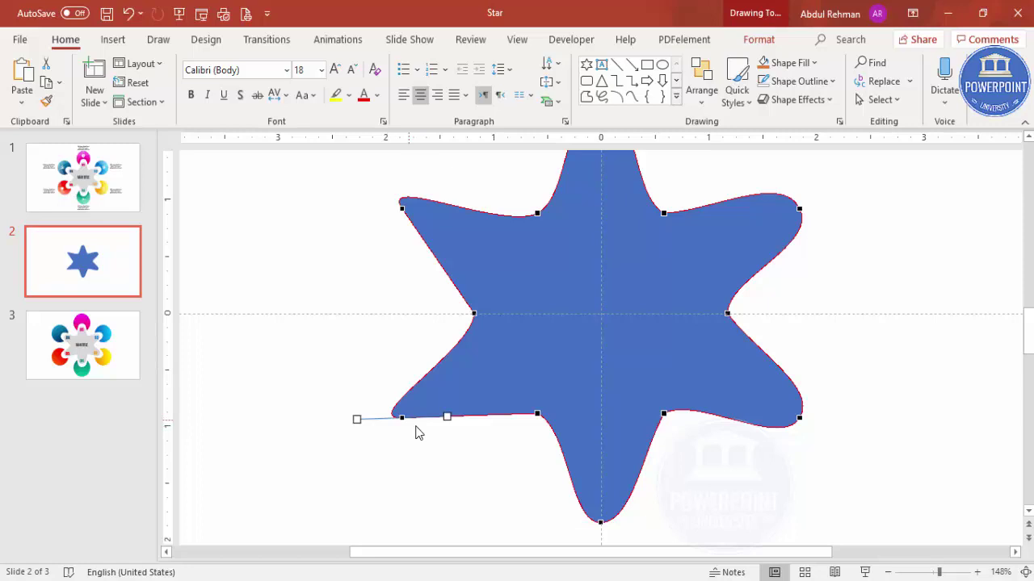
drag(447, 418, 412, 449)
click(403, 208)
drag(378, 173, 418, 179)
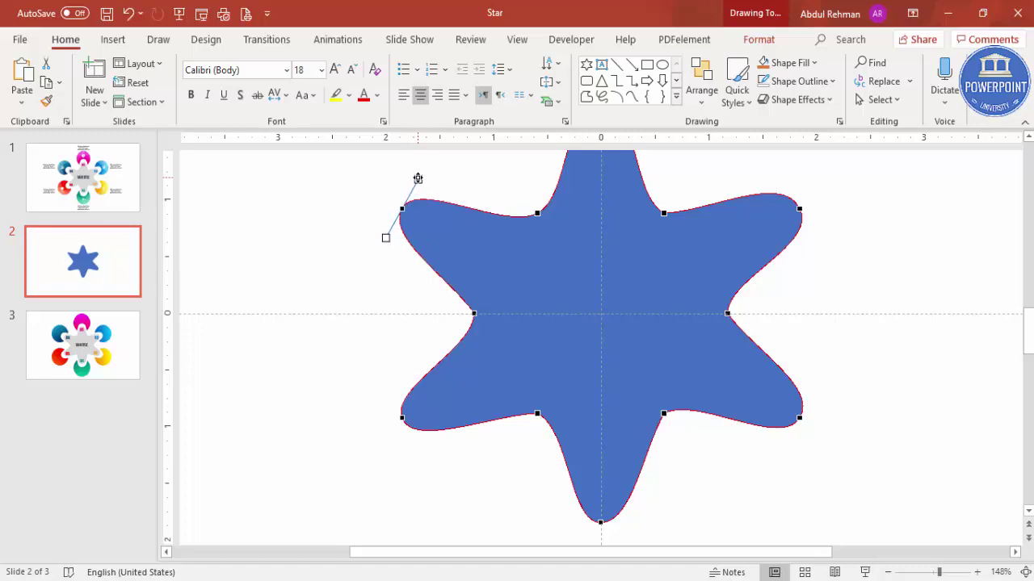
click(1022, 571)
click(791, 315)
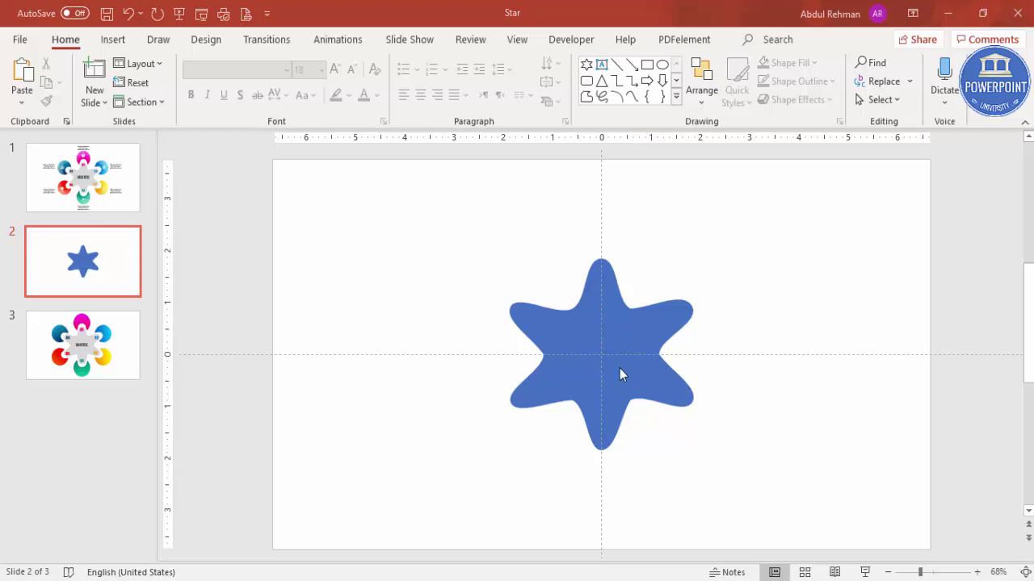
Edit the star's points, adjusting the curves at the left and top vertices
right_click(627, 315)
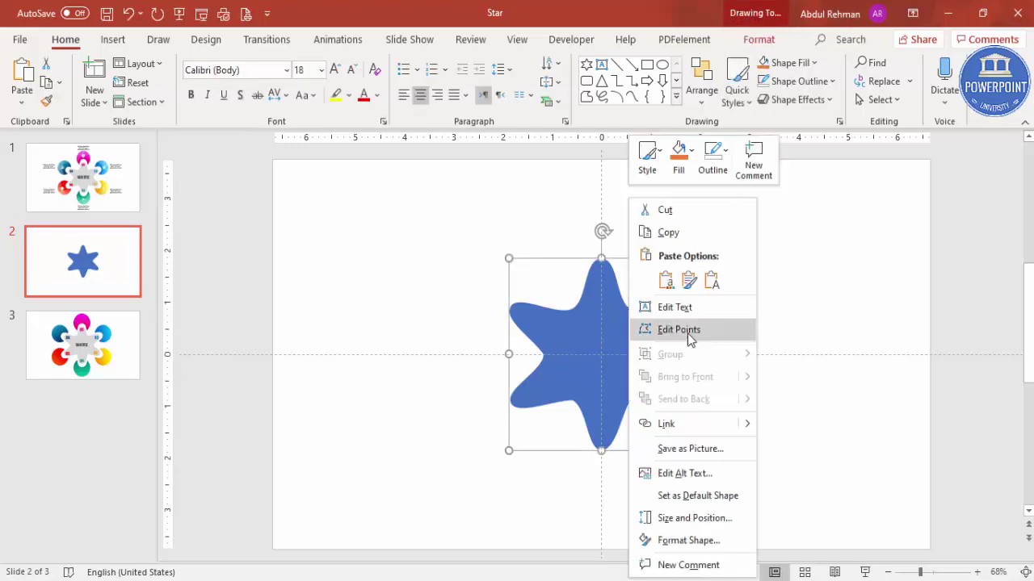
click(678, 330)
click(511, 307)
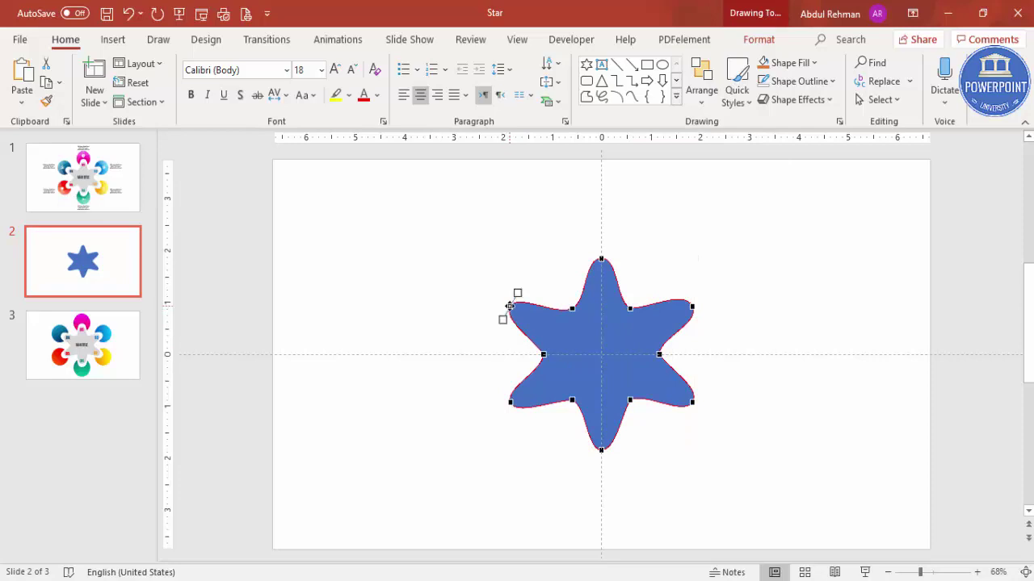
drag(519, 292, 519, 288)
click(600, 258)
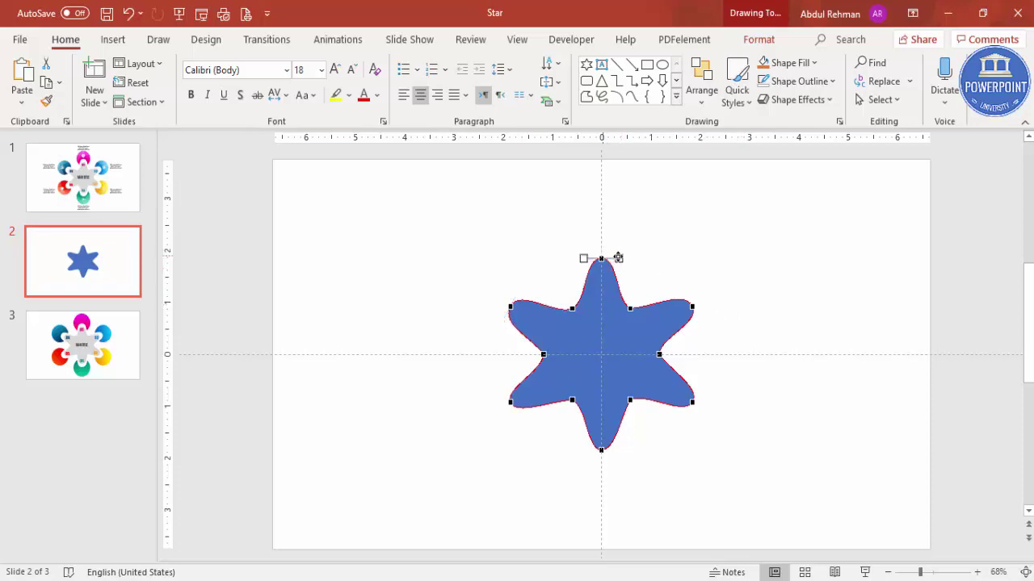
drag(622, 256, 626, 257)
Adjust the curves at the bottom, lower-left and lower-right vertices, then finish editing
click(600, 450)
drag(618, 449, 622, 450)
click(510, 401)
drag(517, 419, 518, 422)
click(692, 401)
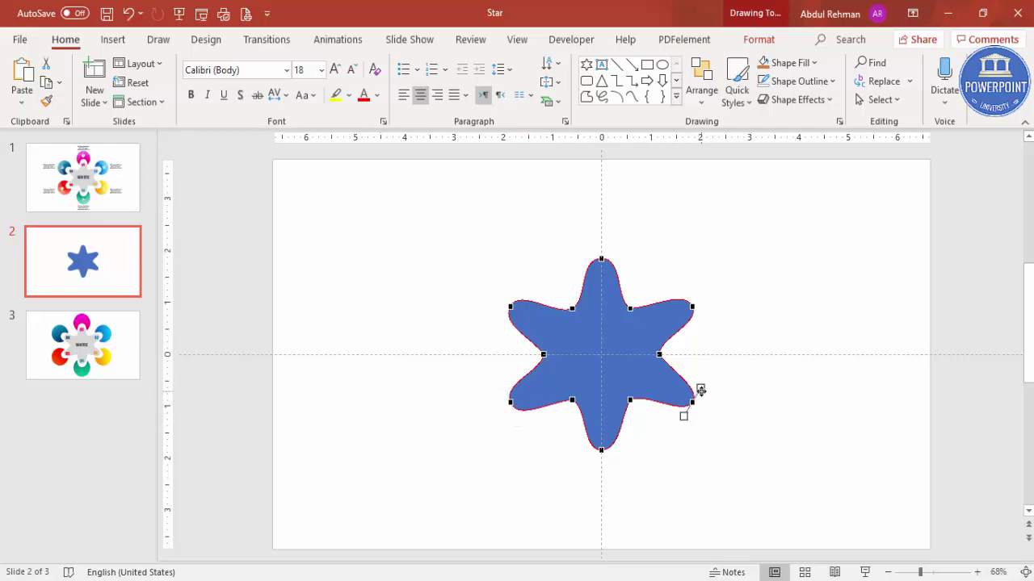
drag(701, 388, 704, 387)
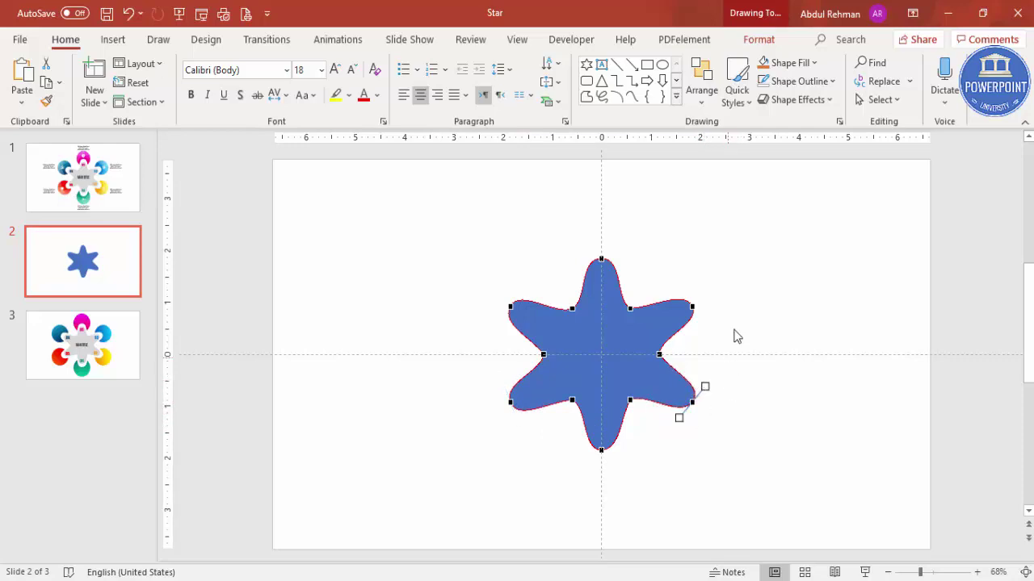
click(692, 305)
click(738, 300)
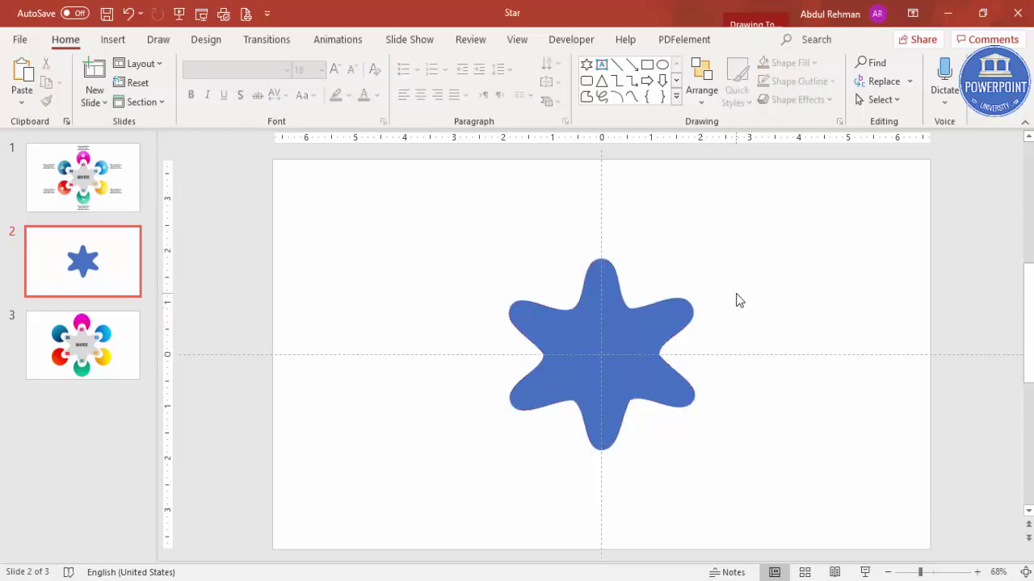
Duplicate the star to the right and fill the original light grey
click(627, 323)
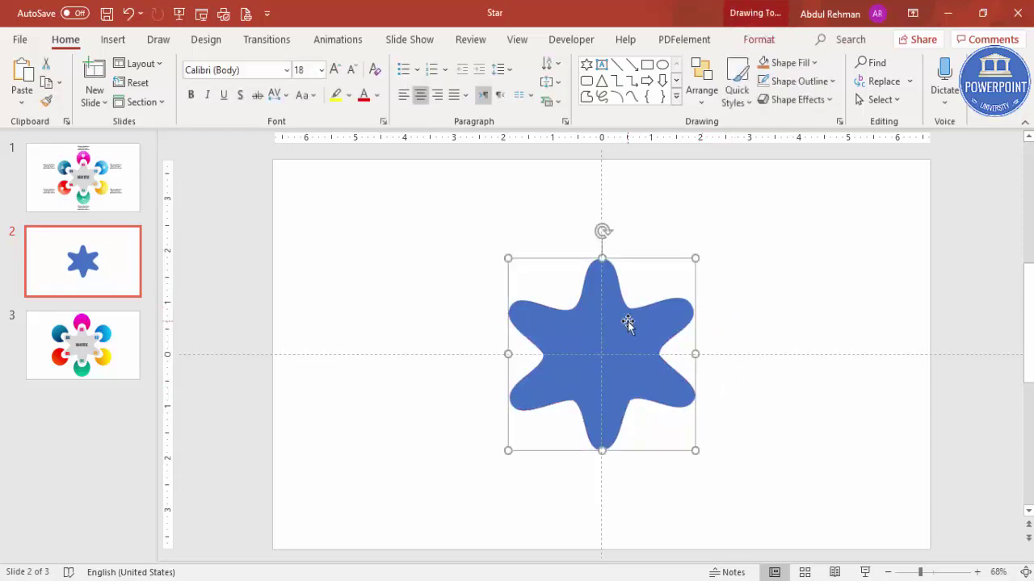
drag(627, 322, 805, 343)
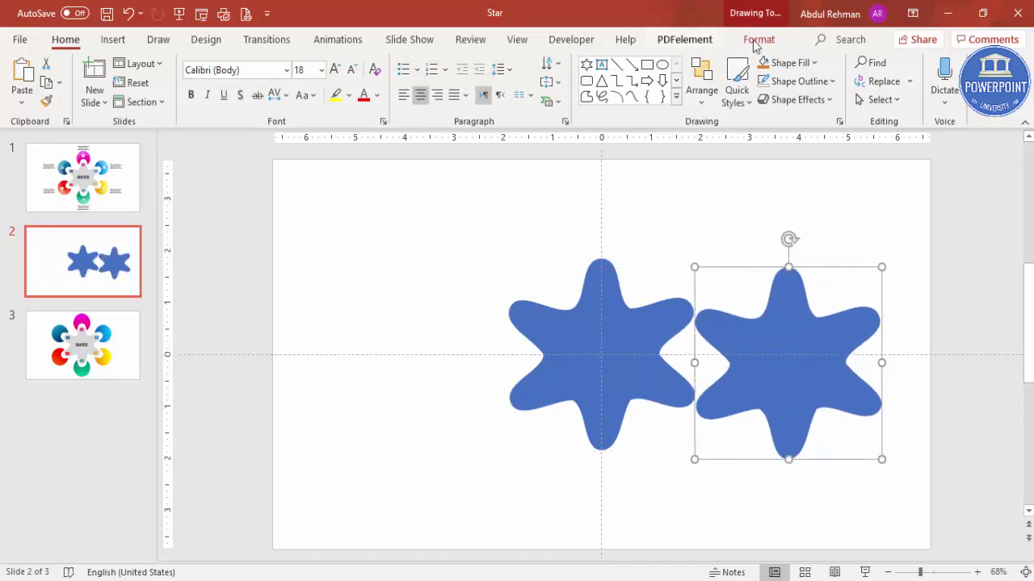
click(628, 327)
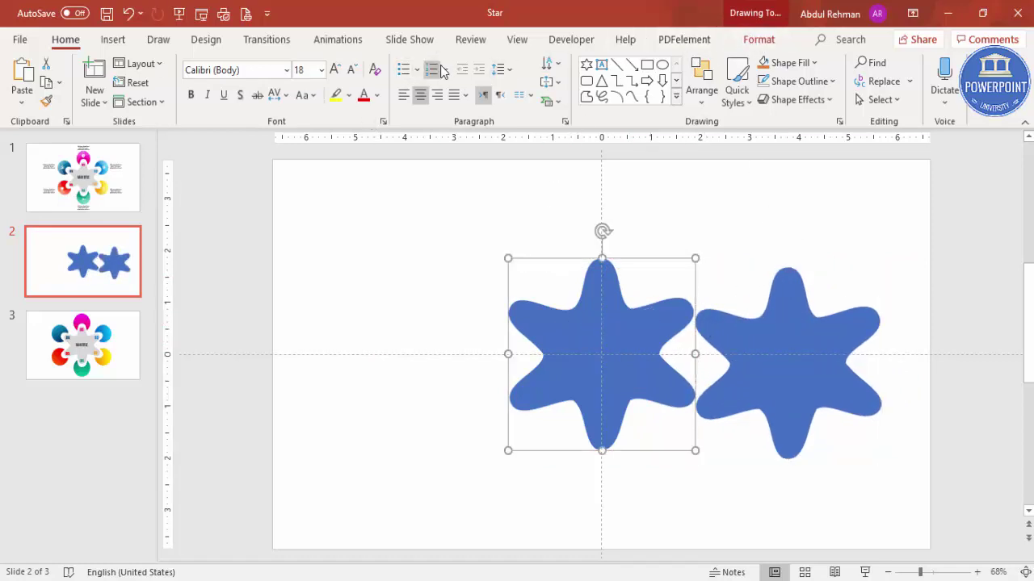
click(758, 38)
click(393, 63)
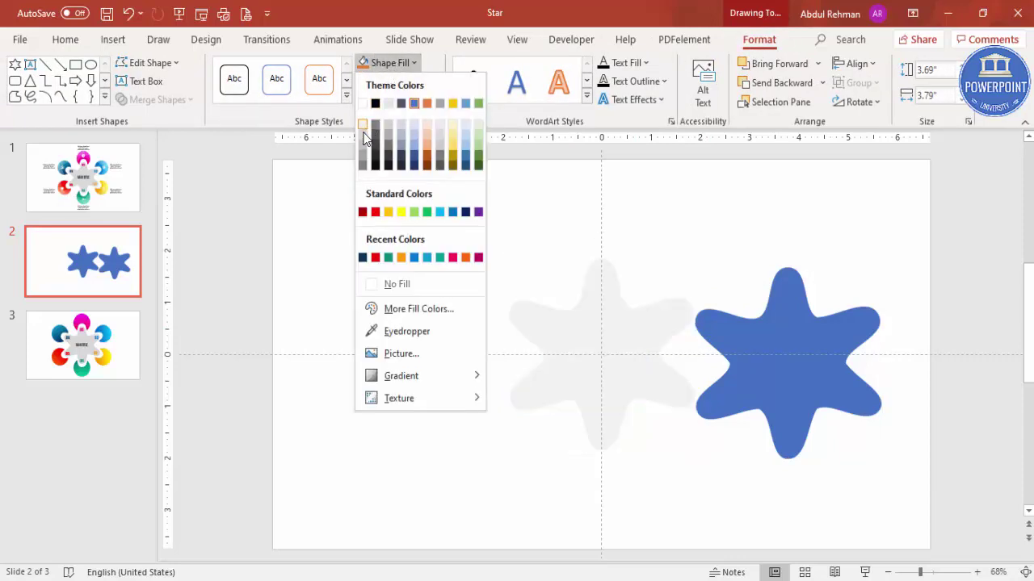
click(363, 133)
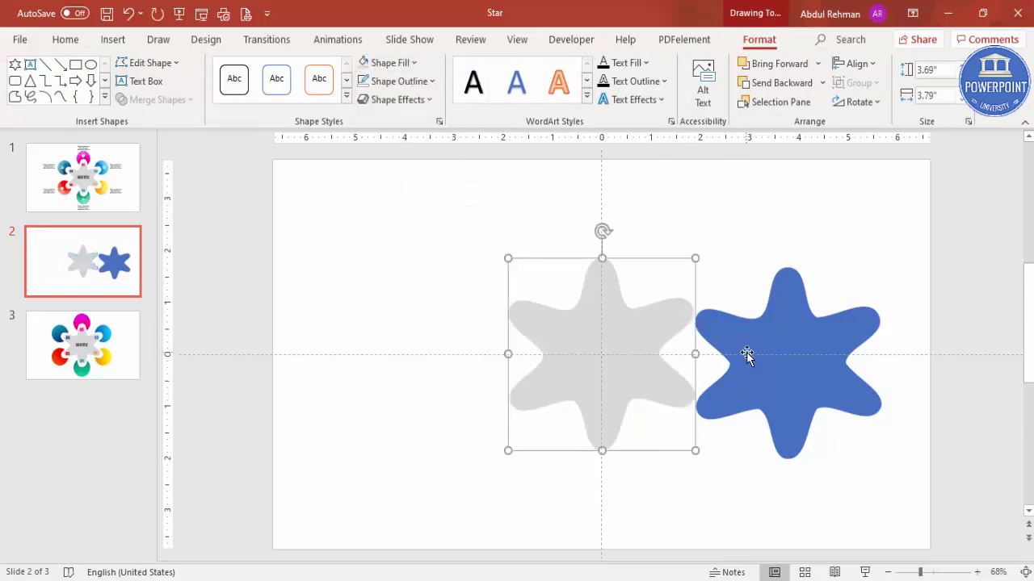
Centre the blue star horizontally and vertically on the slide
click(772, 346)
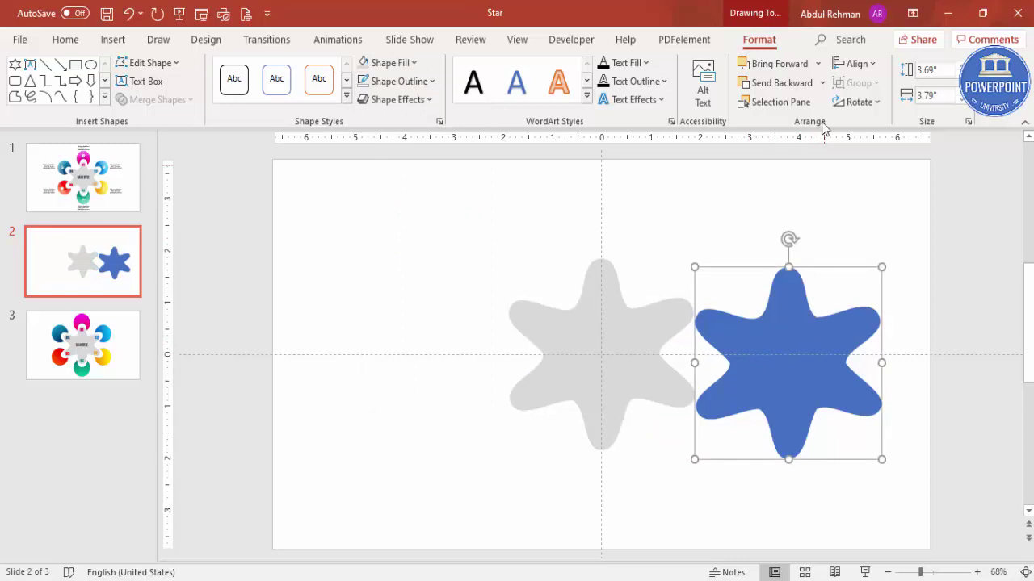
click(856, 64)
click(871, 107)
click(854, 65)
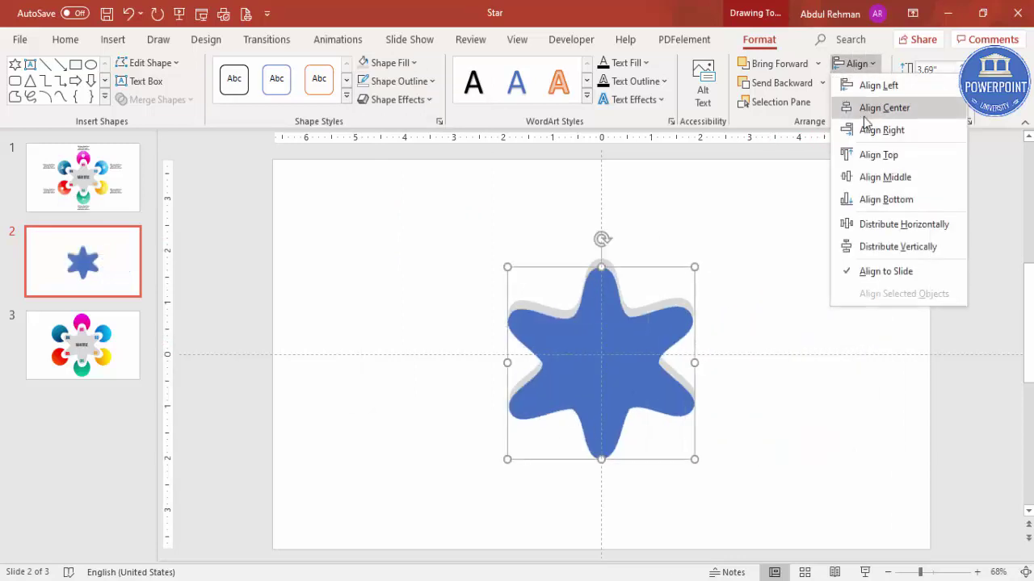
click(908, 179)
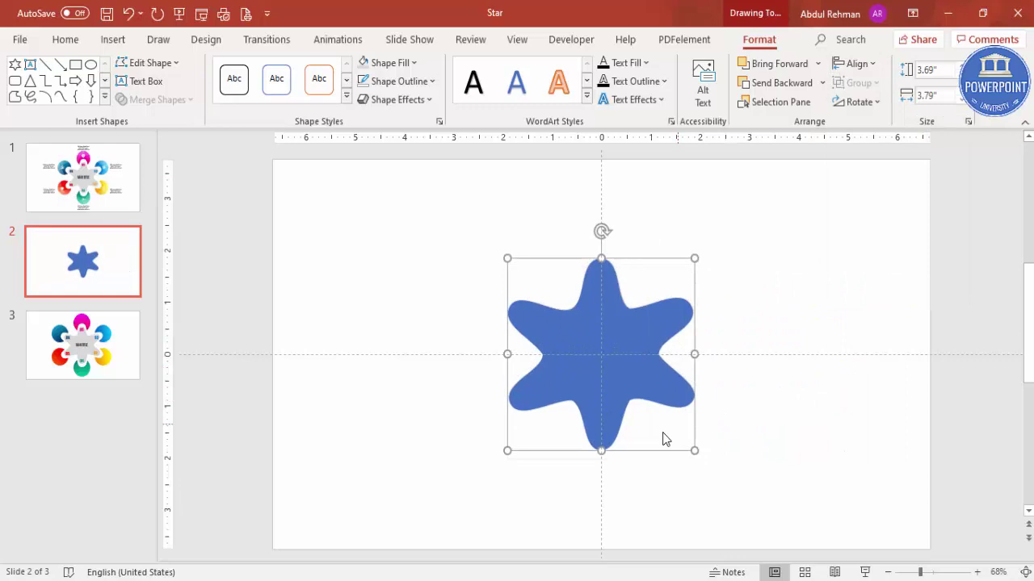
Enlarge the blue star to 4.64" × 4.75", recentre it, and send it behind the grey star
drag(696, 450, 742, 499)
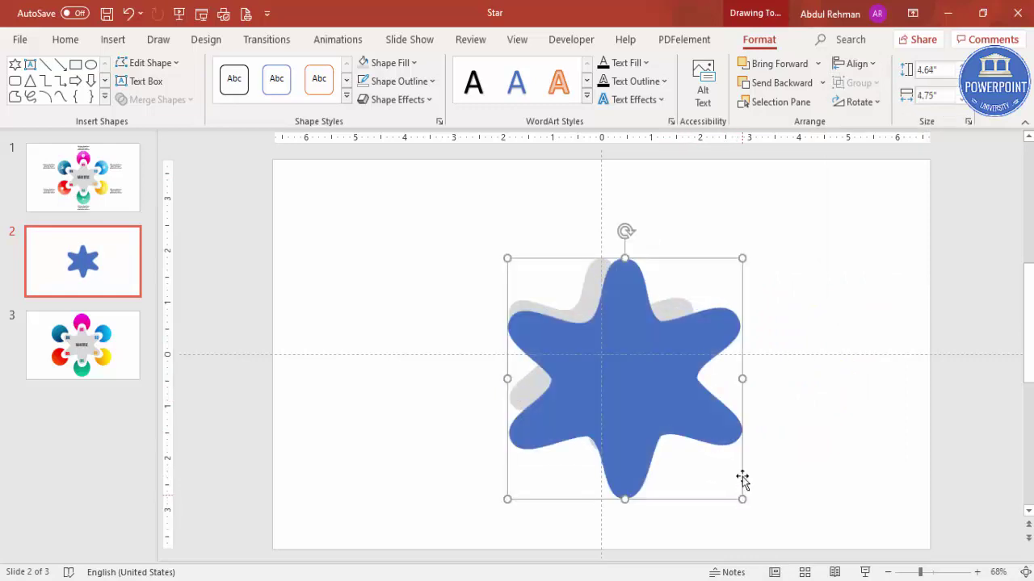
click(858, 64)
click(880, 107)
click(856, 64)
click(902, 174)
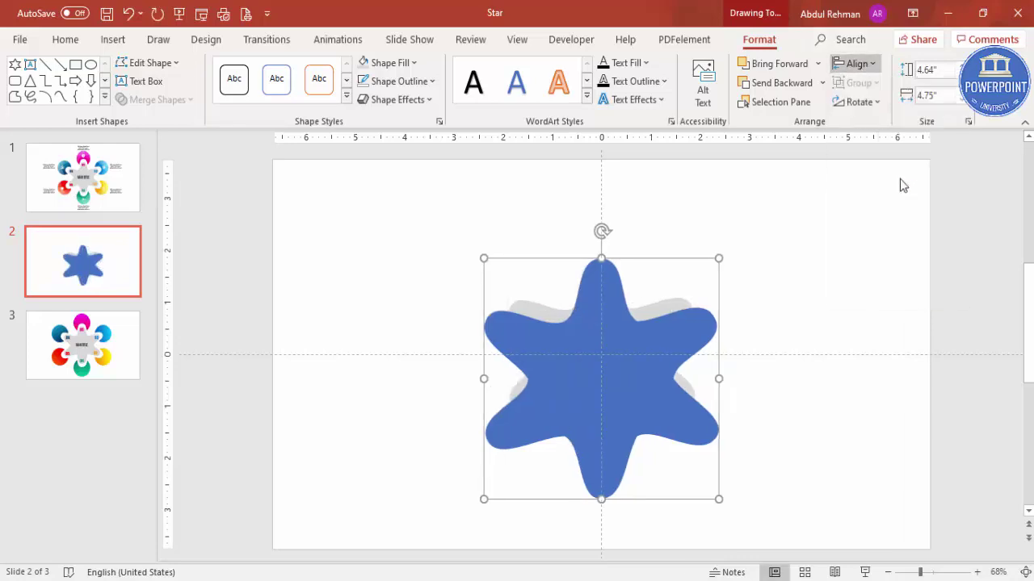
click(789, 82)
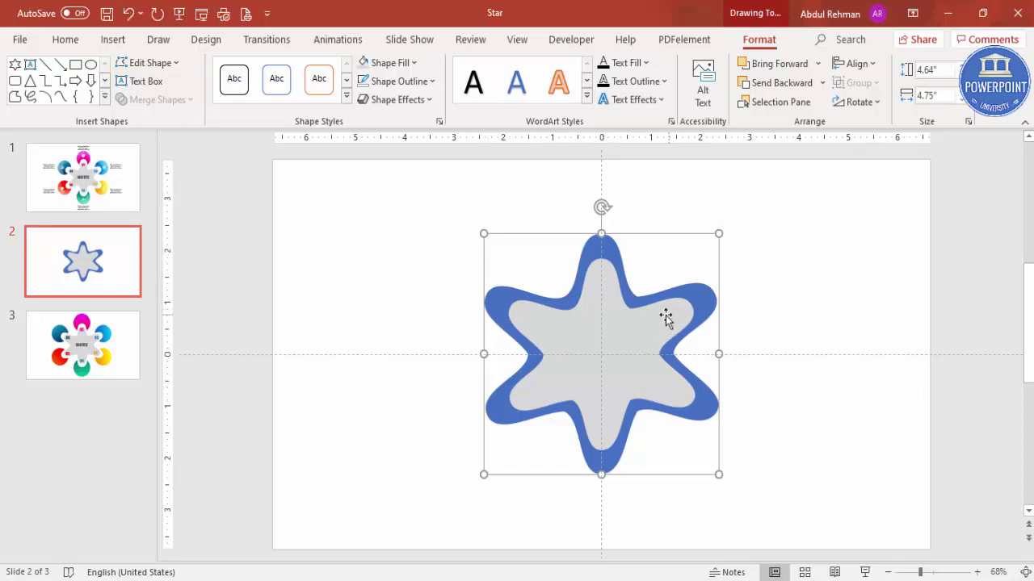
click(796, 309)
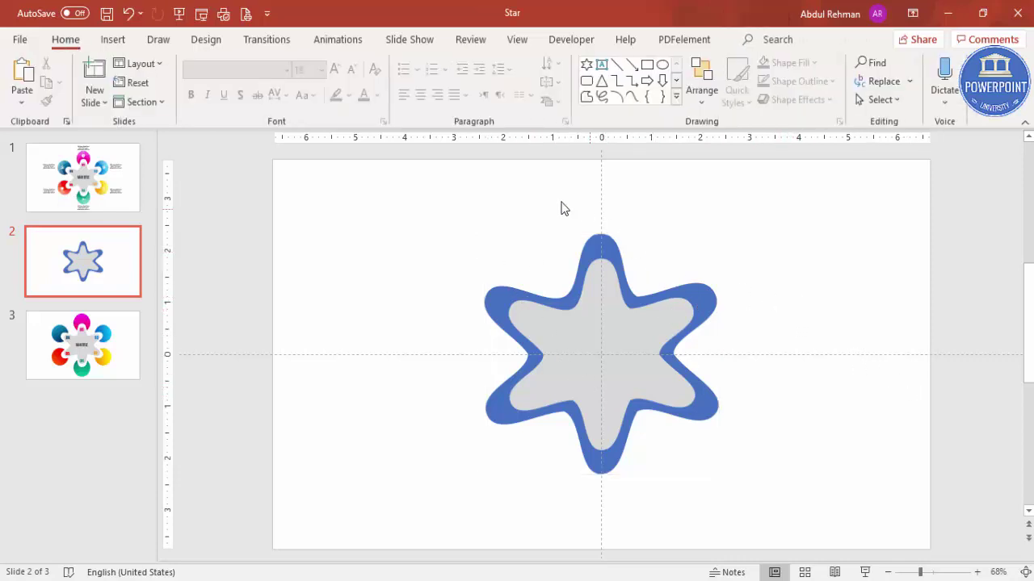
Draw a blue oval circle above the star's top arm
click(113, 39)
click(237, 101)
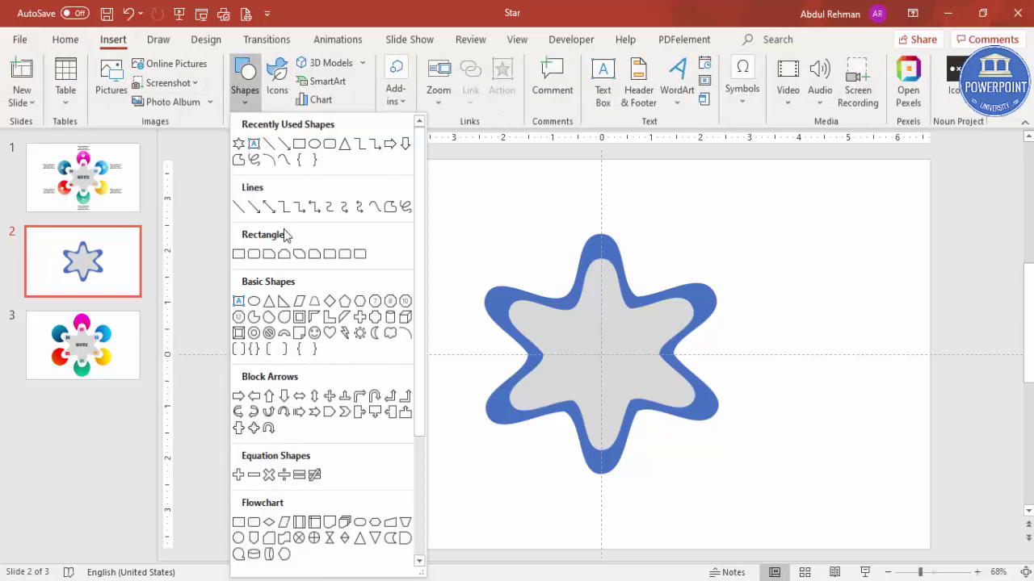
click(254, 302)
drag(578, 190, 642, 278)
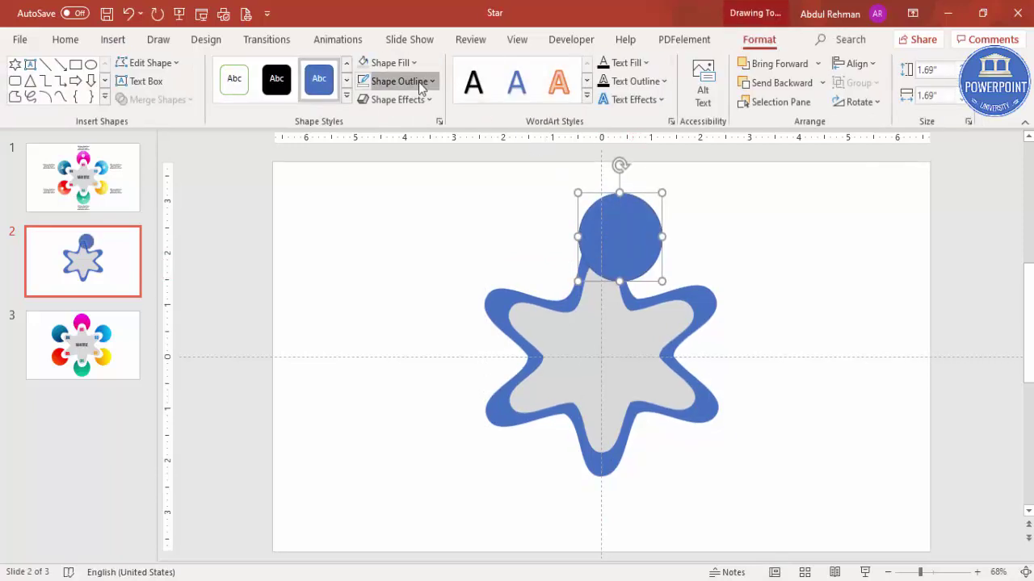
Remove the circle's outline and centre it on the vertical guide above the top arm
click(420, 81)
click(418, 301)
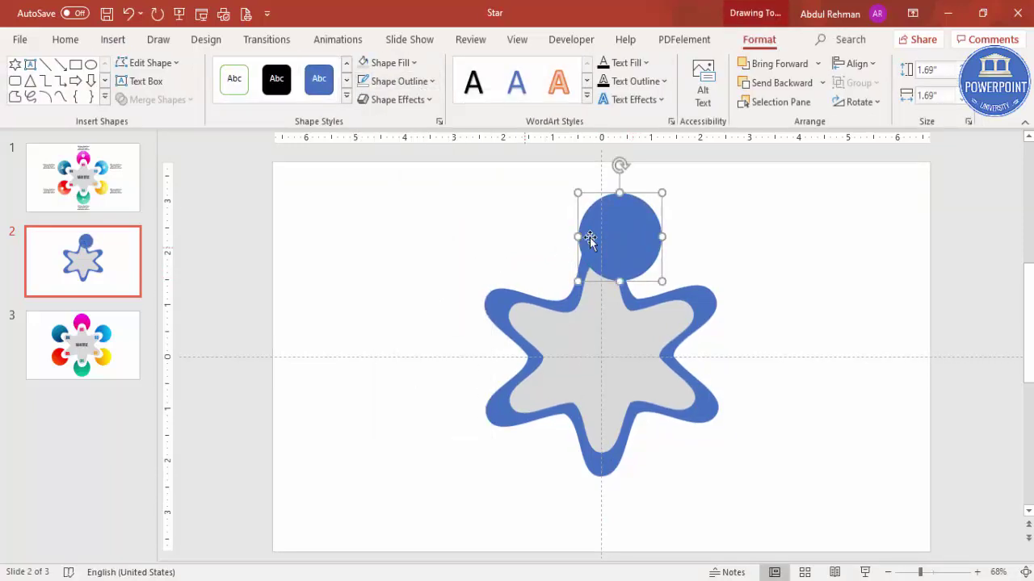
drag(618, 236, 604, 225)
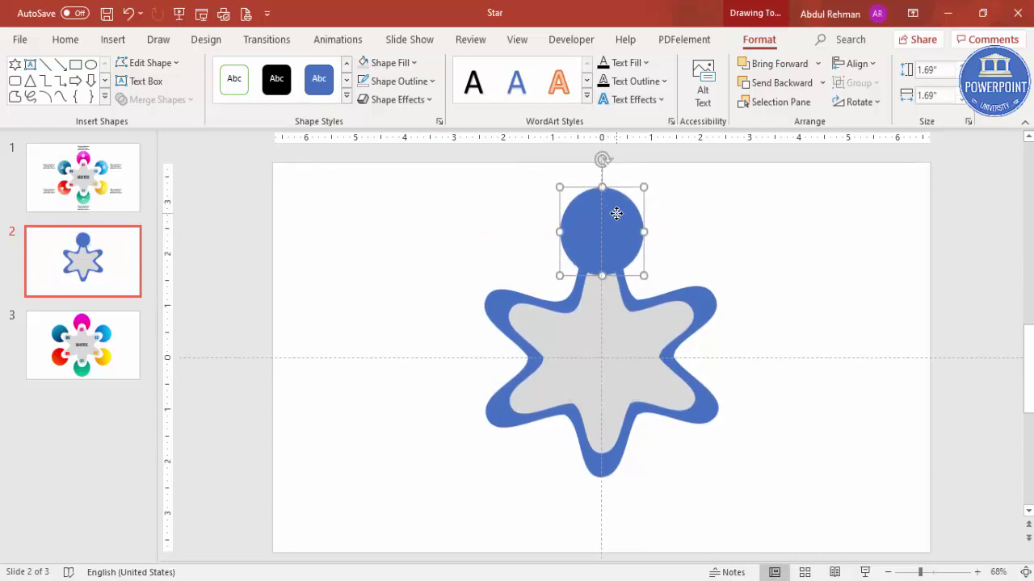
right_click(617, 149)
Give the circle a gradient fill with just two gradient stops
click(682, 540)
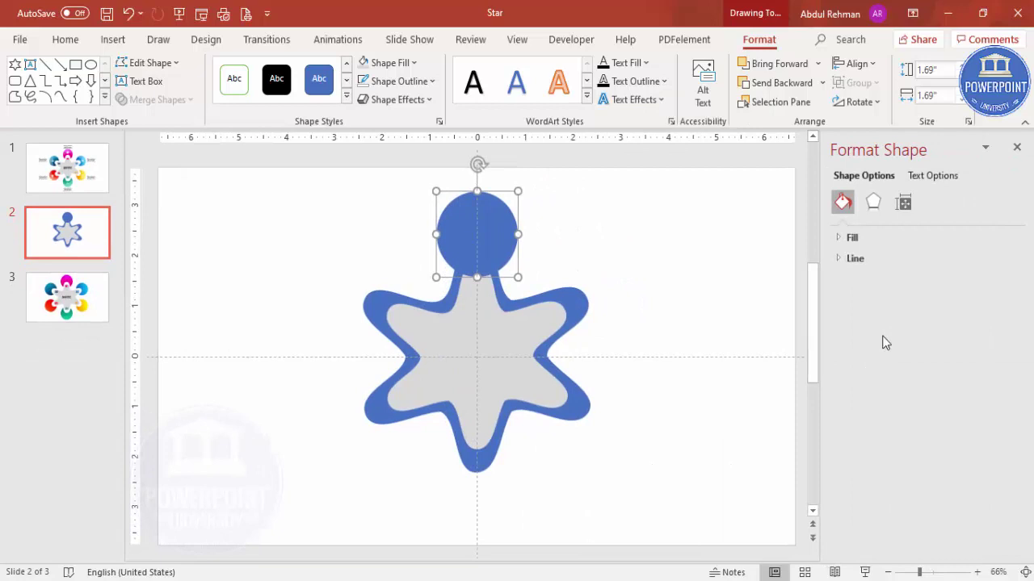
click(840, 238)
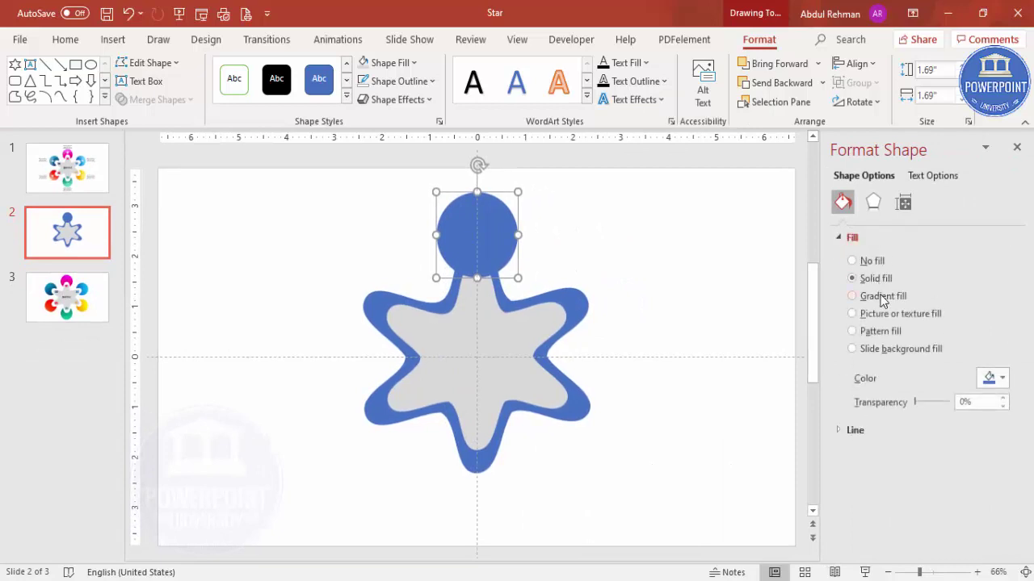
click(882, 297)
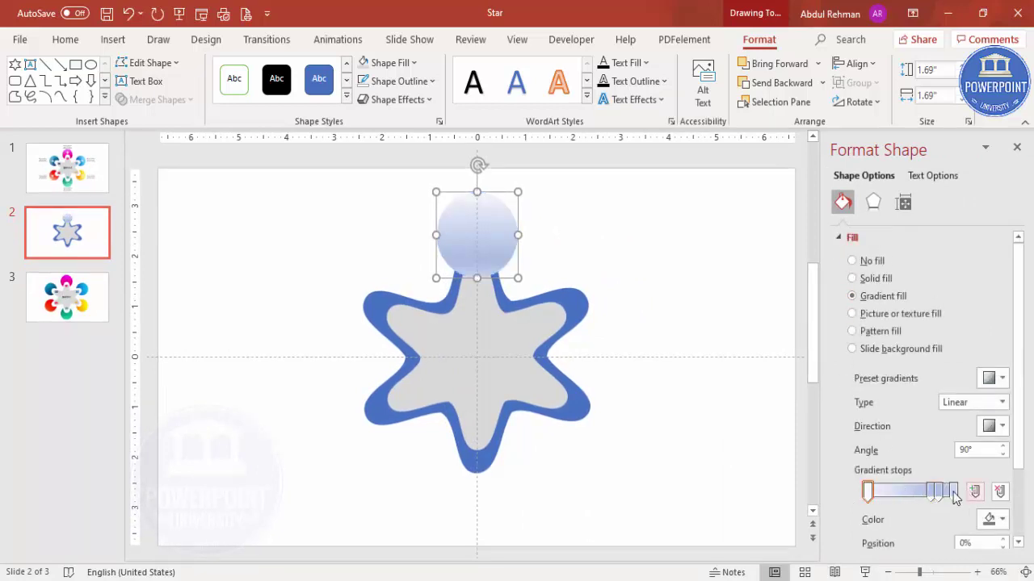
click(999, 491)
click(1000, 491)
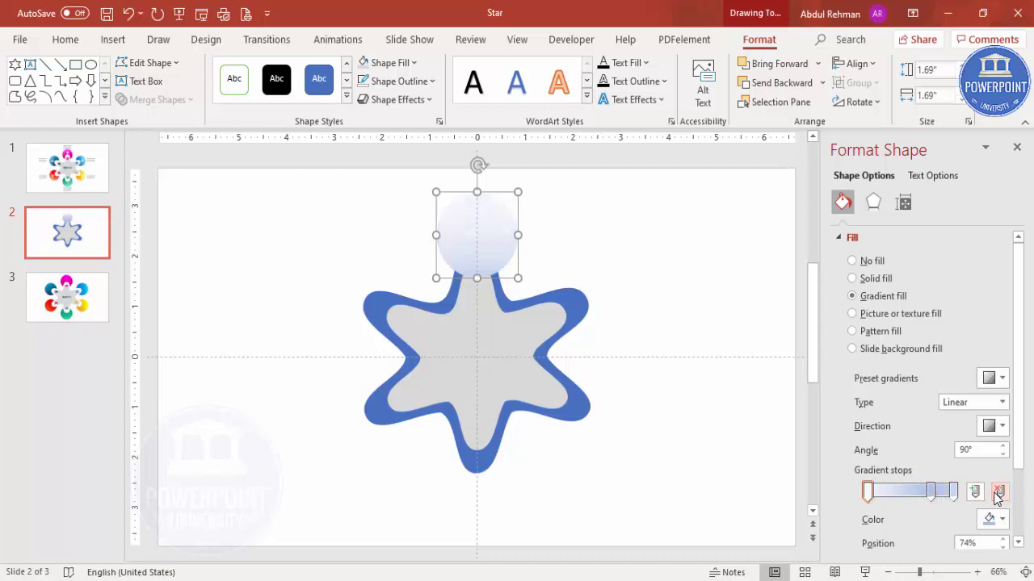
Set the first gradient stop to purple
click(998, 519)
click(952, 492)
click(420, 158)
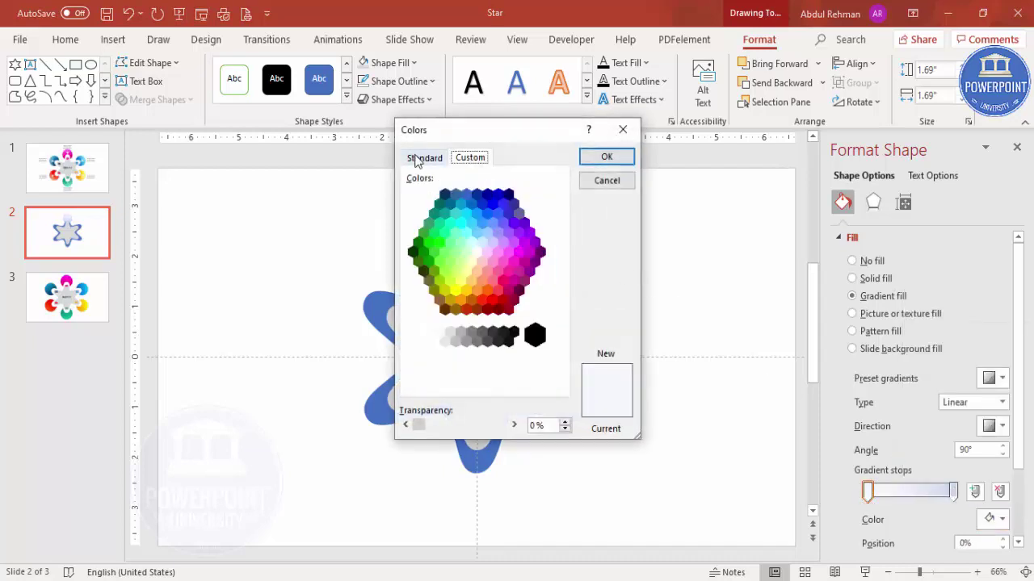
click(538, 250)
click(606, 157)
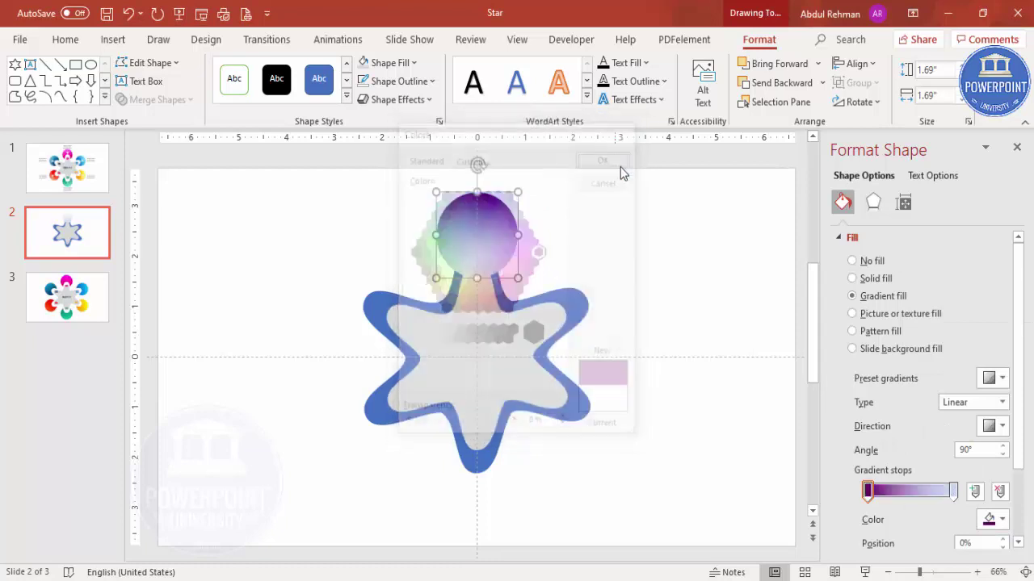
Set the right gradient stop to pink
click(953, 491)
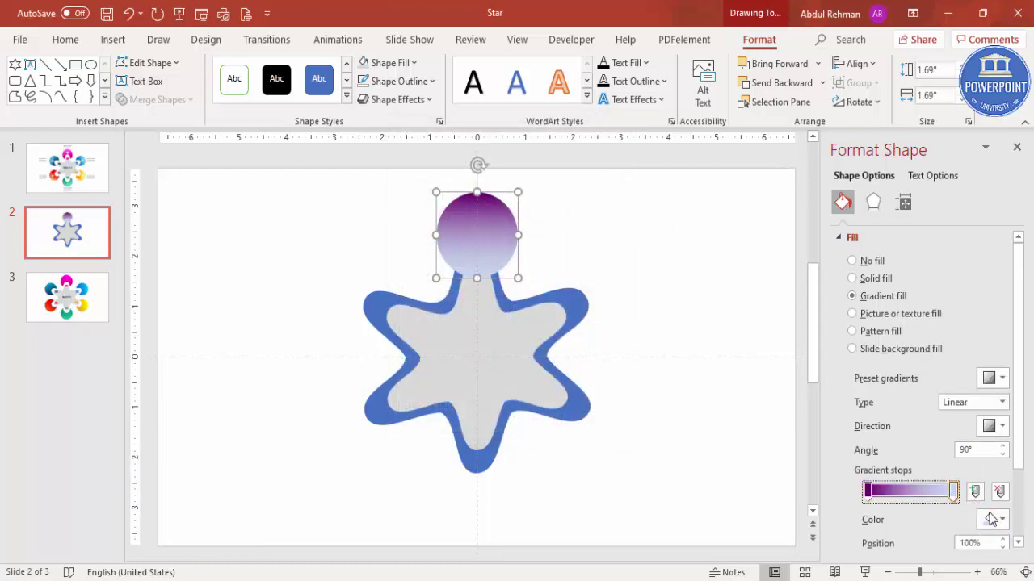
click(991, 519)
click(880, 481)
click(425, 158)
click(501, 280)
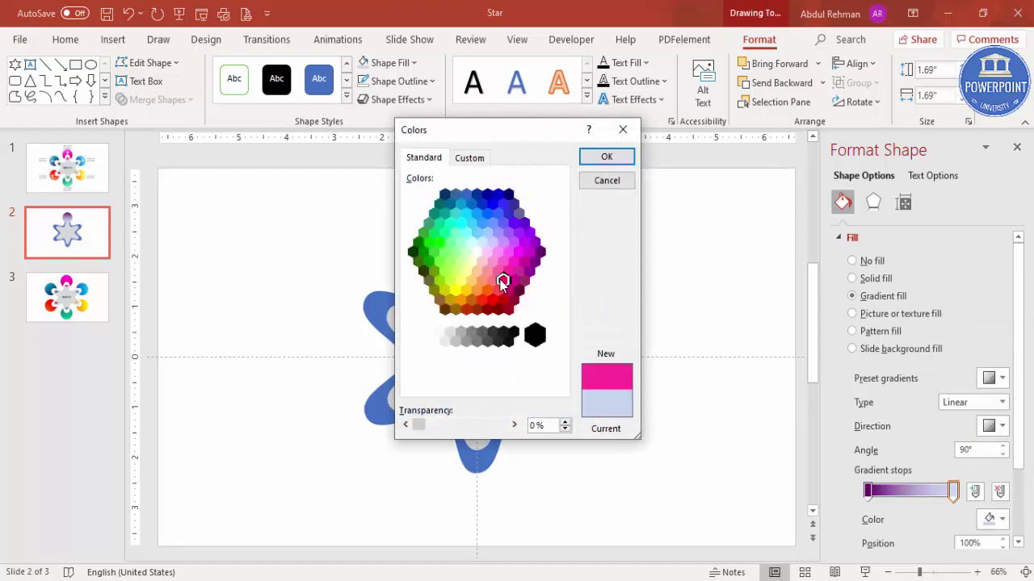
click(606, 157)
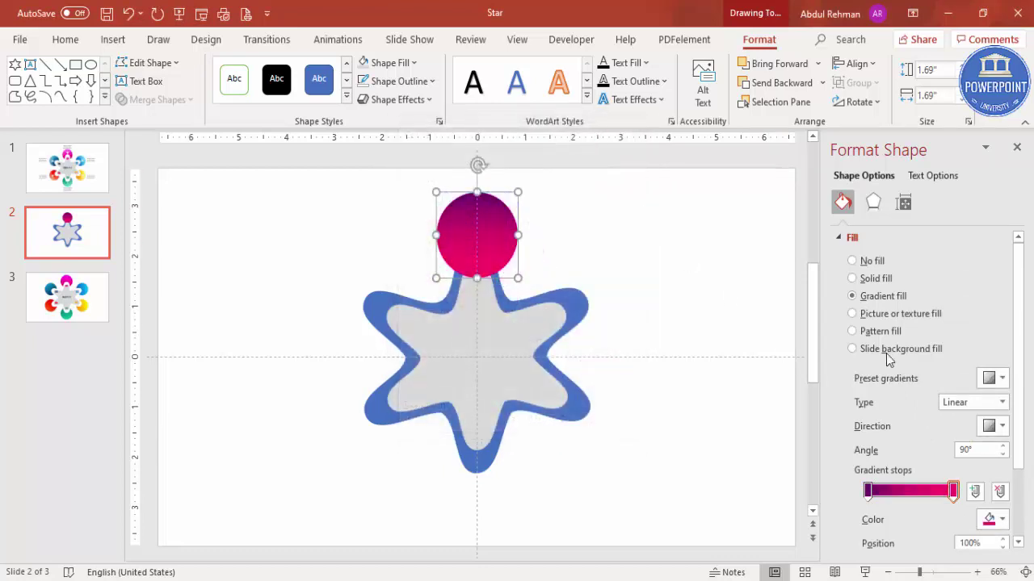
Set the gradient direction to 270° and send the circle behind the star
click(991, 427)
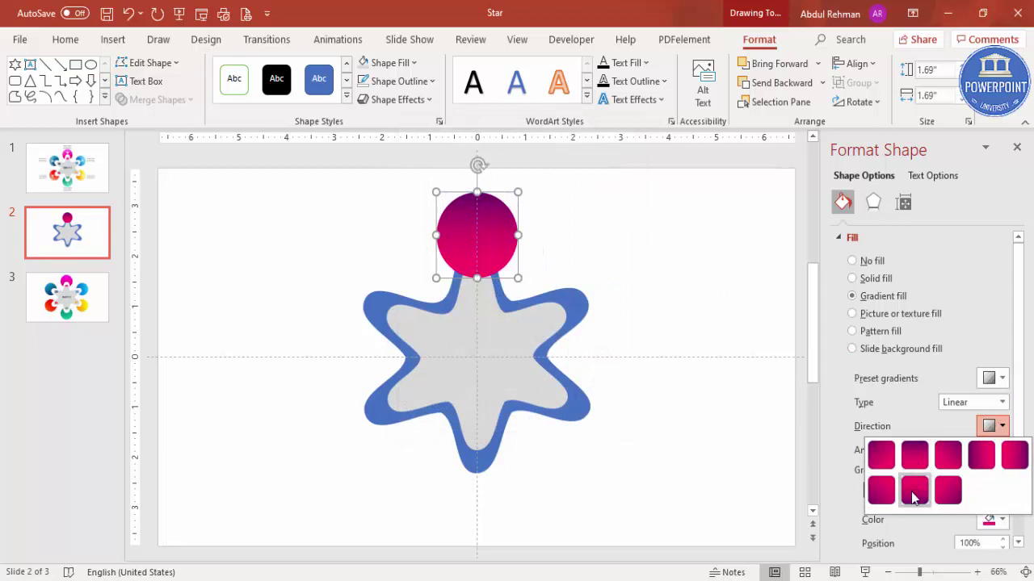
click(914, 490)
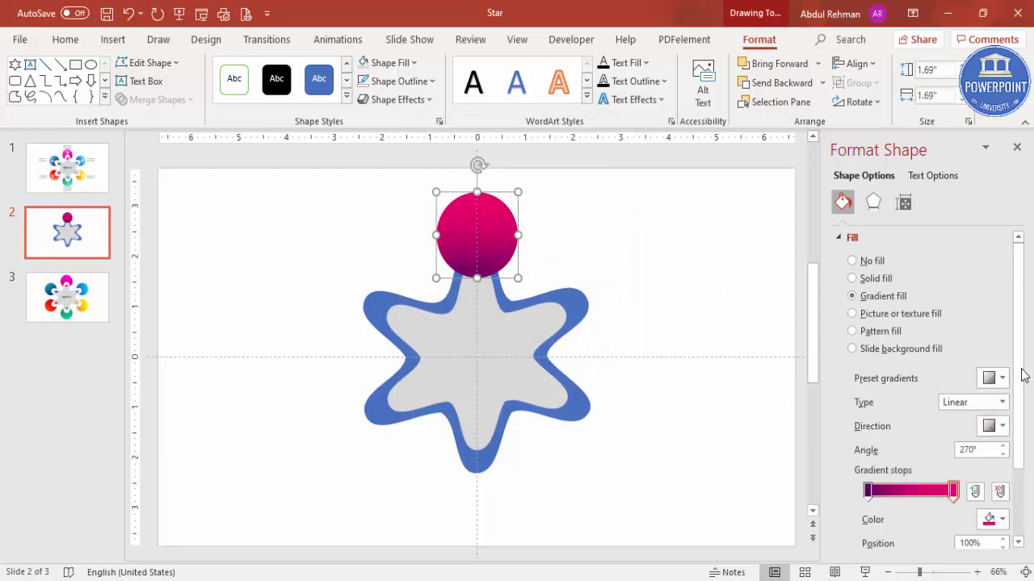
click(797, 82)
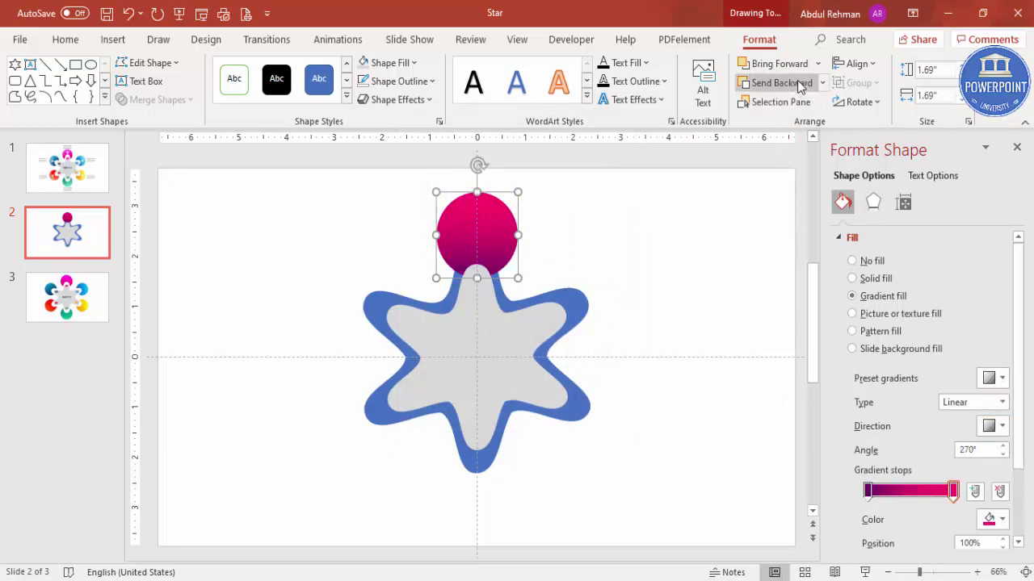
click(622, 237)
Enlarge the gradient circle to 1.84 inches and reposition it
click(501, 224)
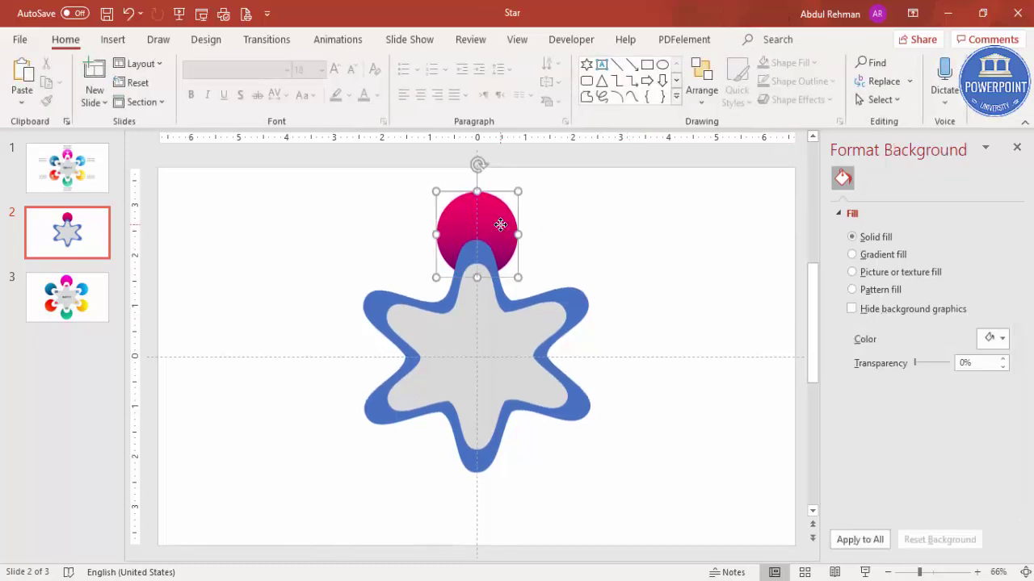
drag(516, 278, 522, 282)
drag(512, 239, 377, 261)
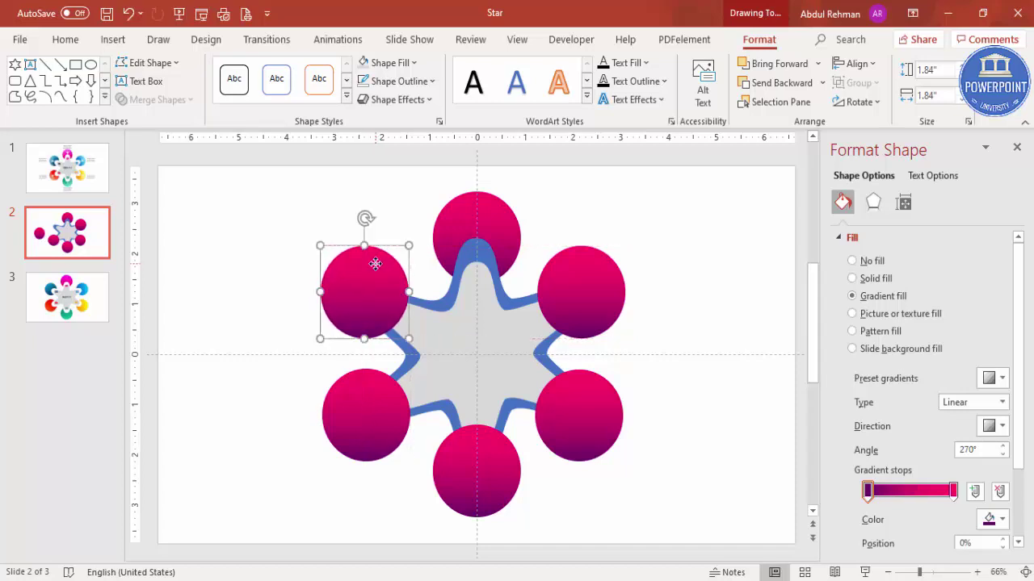
Select the six circles around the star and send them all to the back
shift+click(585, 288)
shift+click(596, 405)
shift+click(477, 477)
shift+click(348, 416)
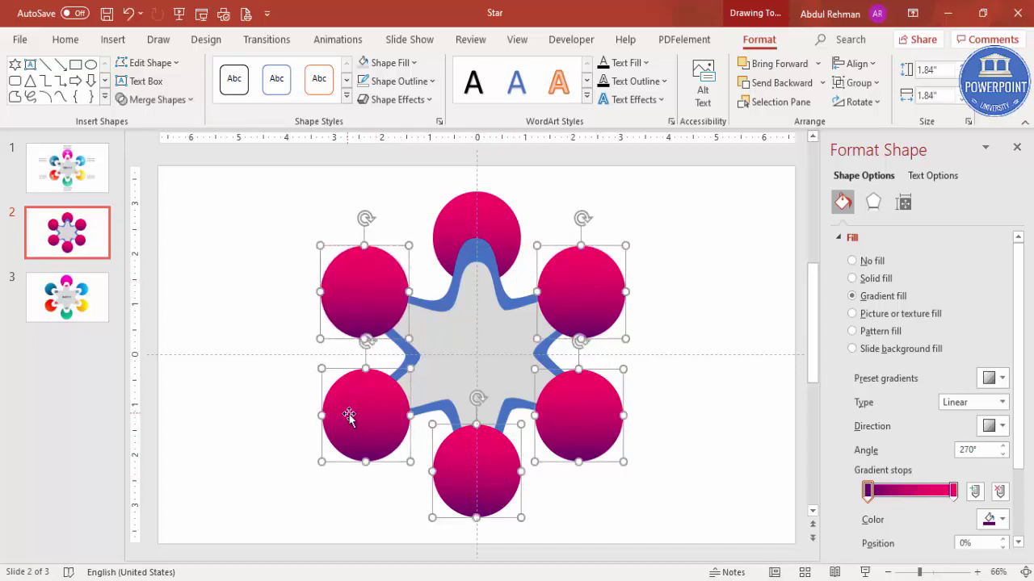
click(822, 83)
click(796, 122)
click(701, 255)
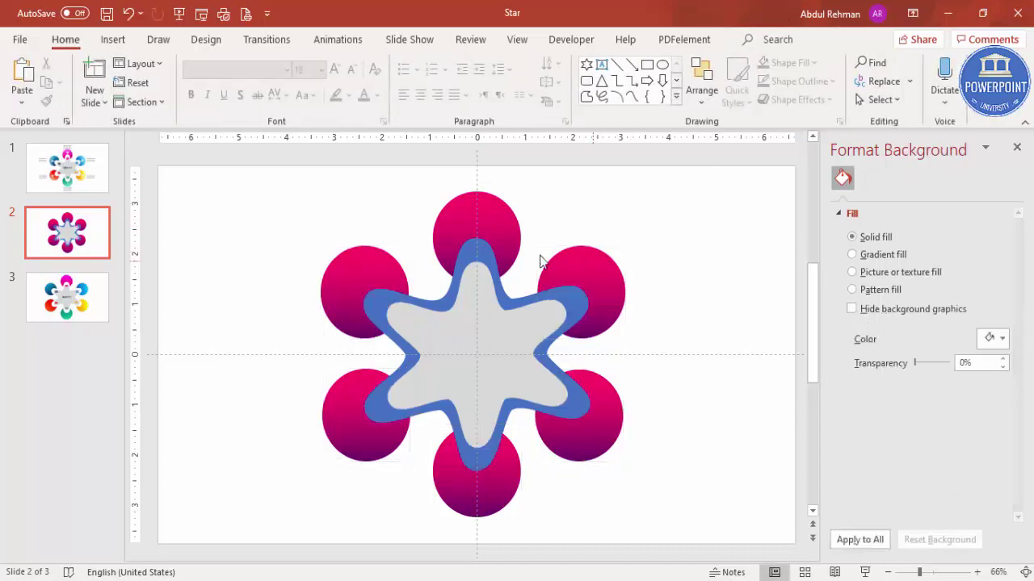
Fill the larger rim star with White, Background 1, turning the circles into crescent petals
click(487, 251)
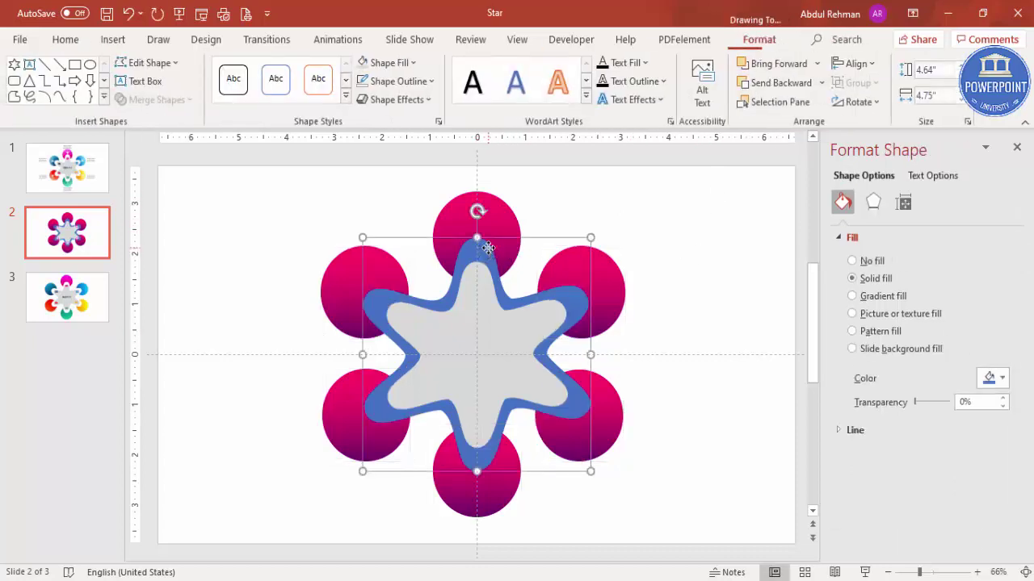
click(391, 62)
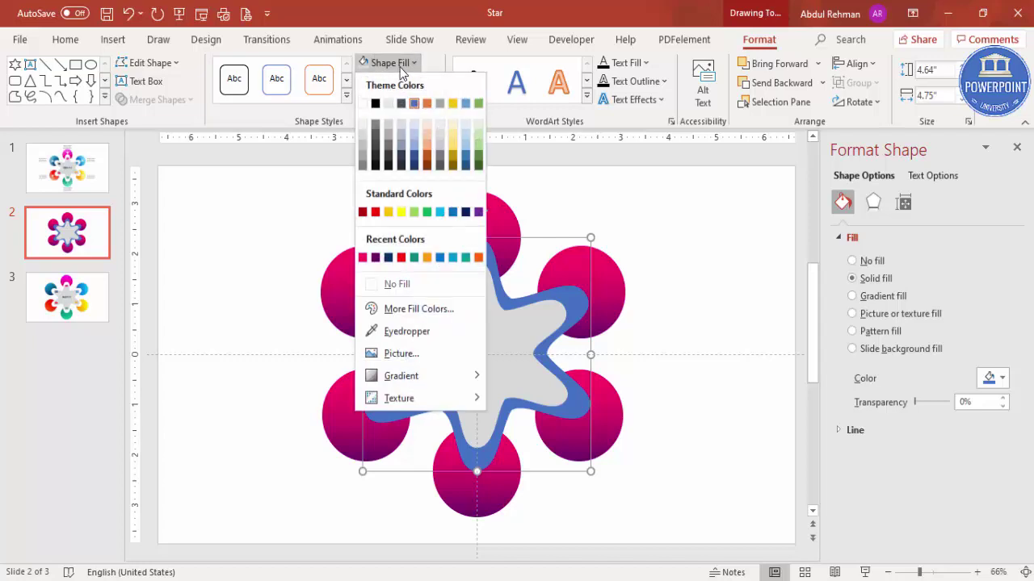
click(361, 105)
click(644, 307)
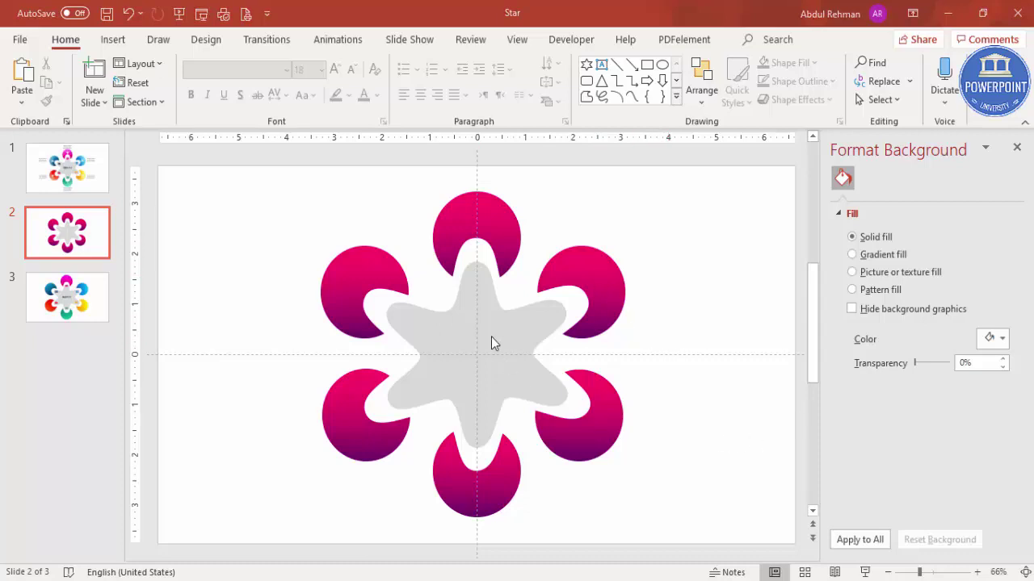
Give the upper-right petal a gradient from dark blue to green
click(582, 261)
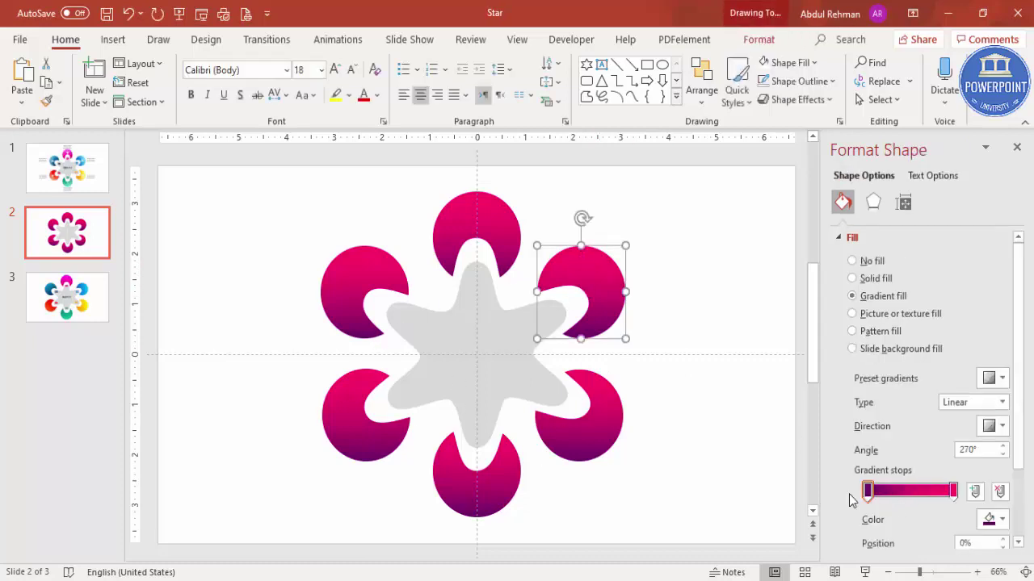
click(1000, 519)
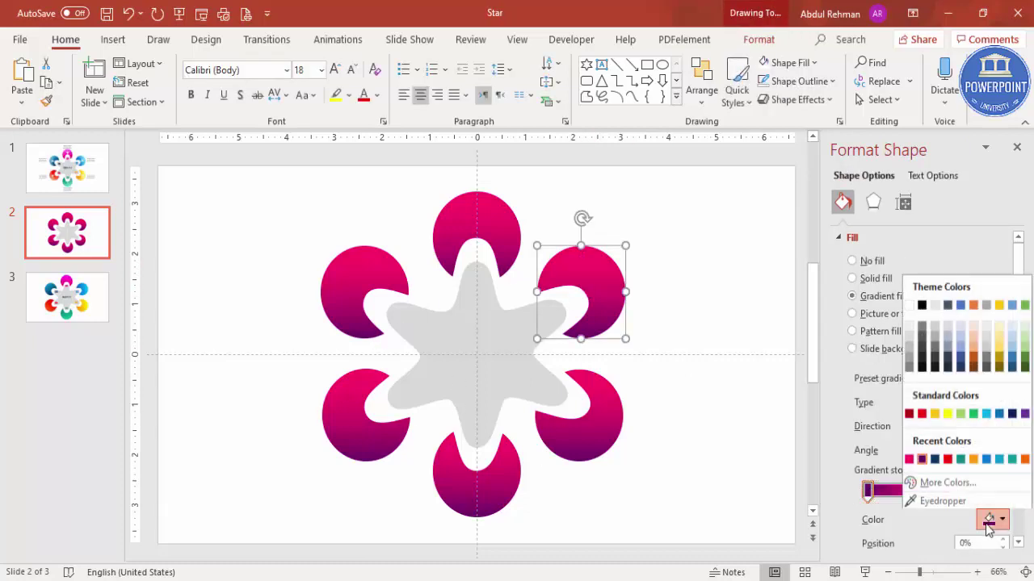
click(927, 484)
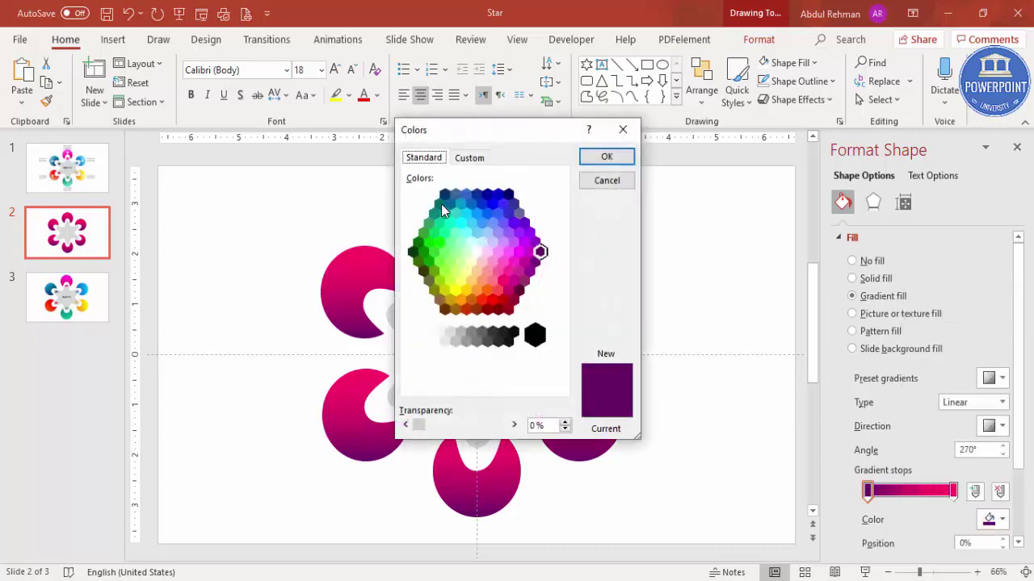
click(443, 197)
click(623, 159)
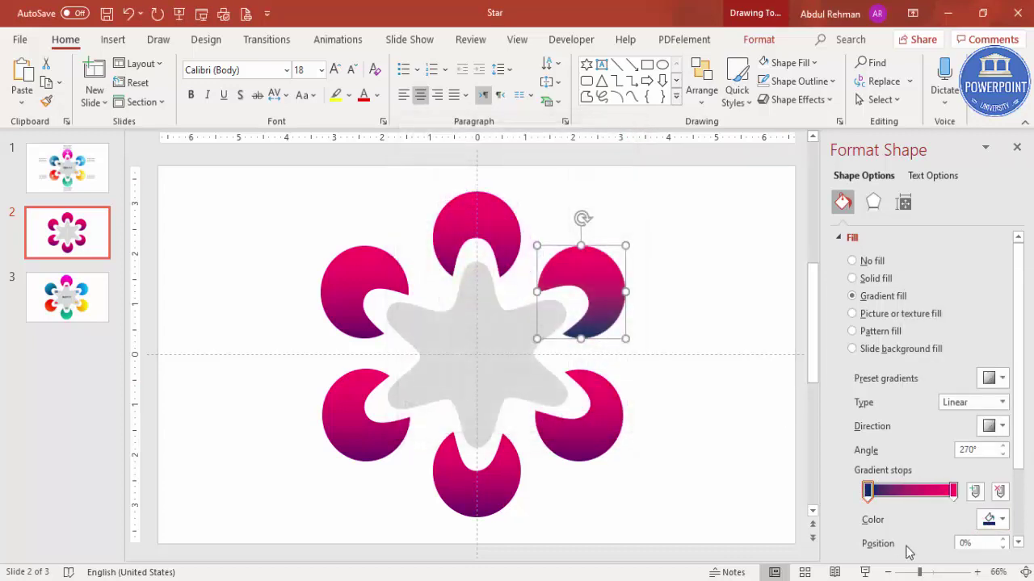
click(953, 496)
click(995, 521)
click(930, 499)
click(440, 223)
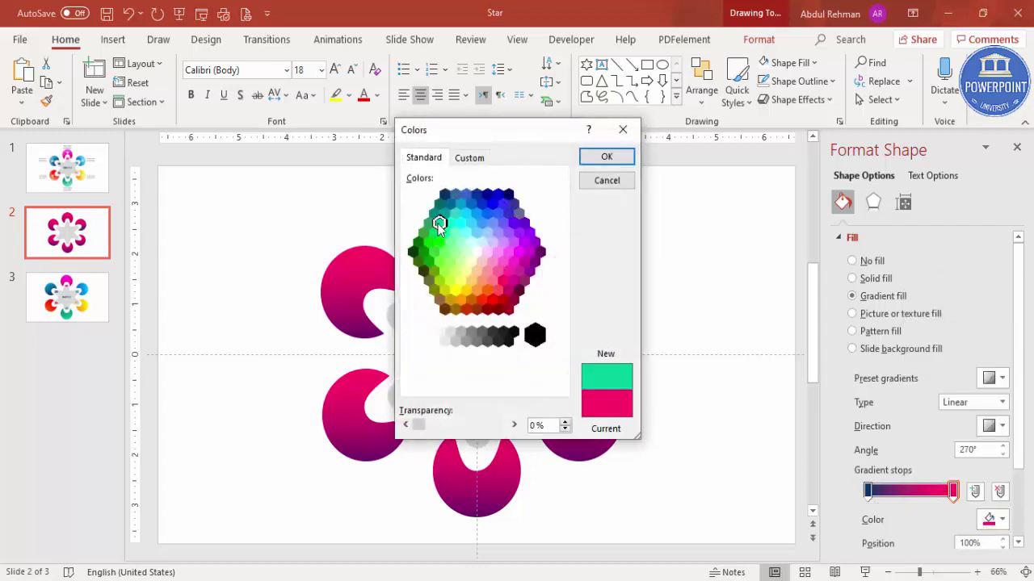
click(623, 159)
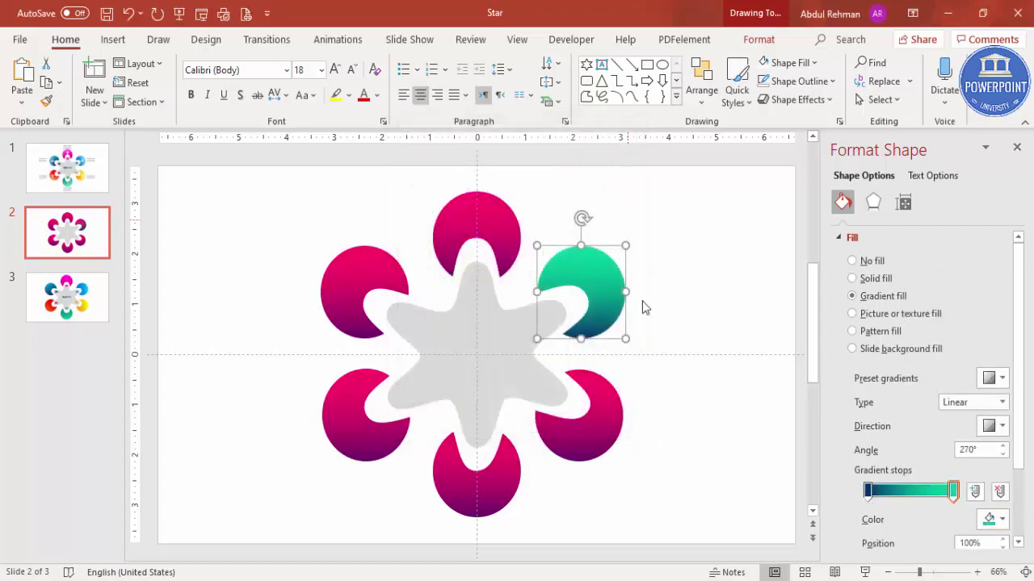
Give the lower-right petal a gradient from red to yellow
click(620, 410)
click(868, 490)
click(1002, 519)
click(915, 541)
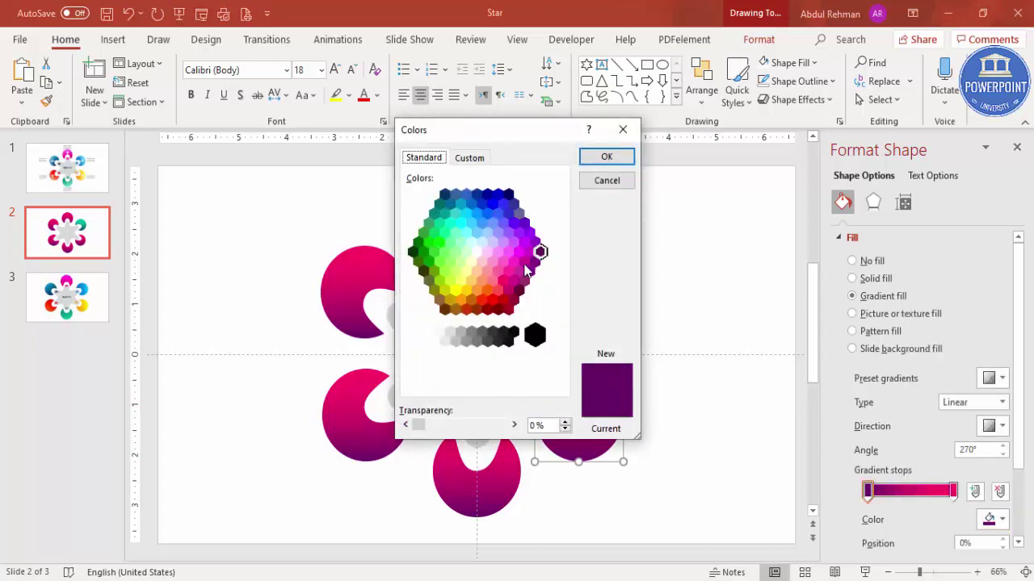
click(486, 299)
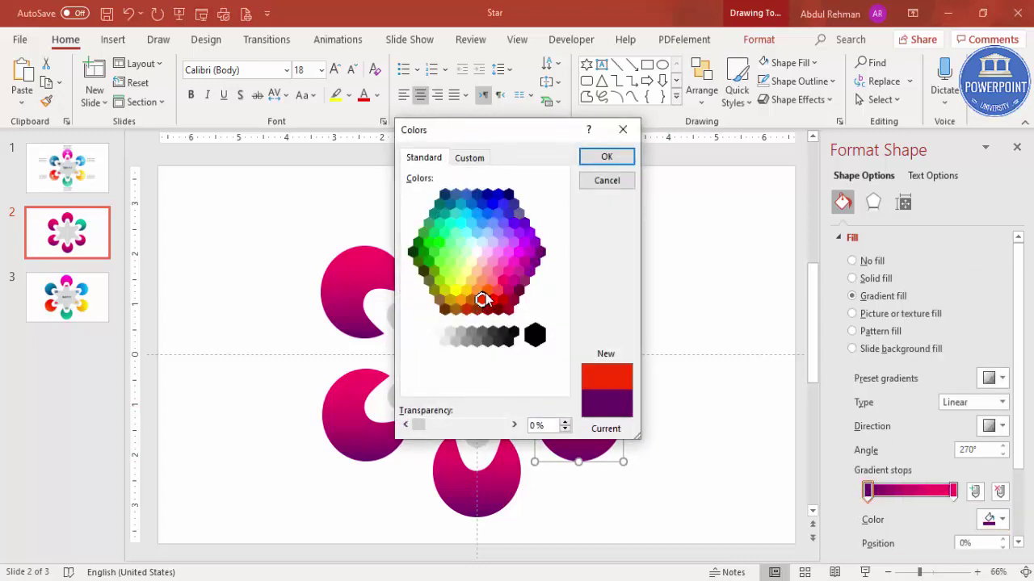
click(620, 160)
click(953, 490)
click(1000, 519)
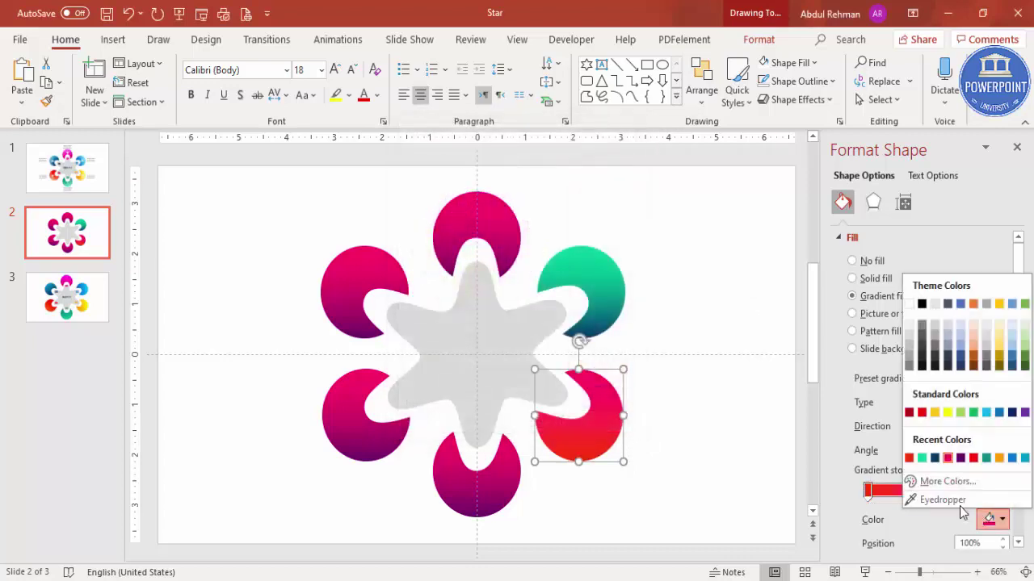
click(940, 483)
click(475, 289)
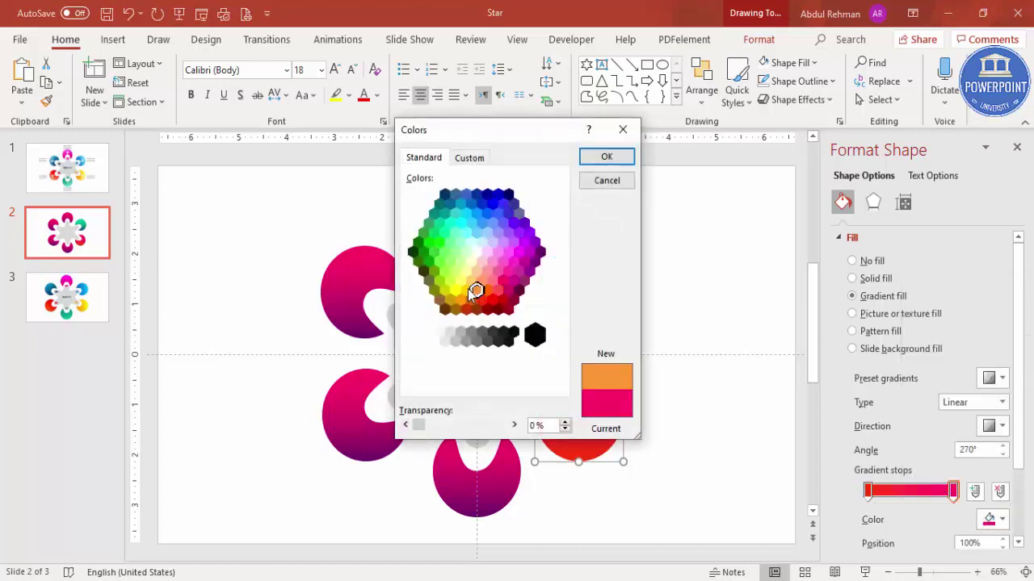
click(456, 294)
click(606, 156)
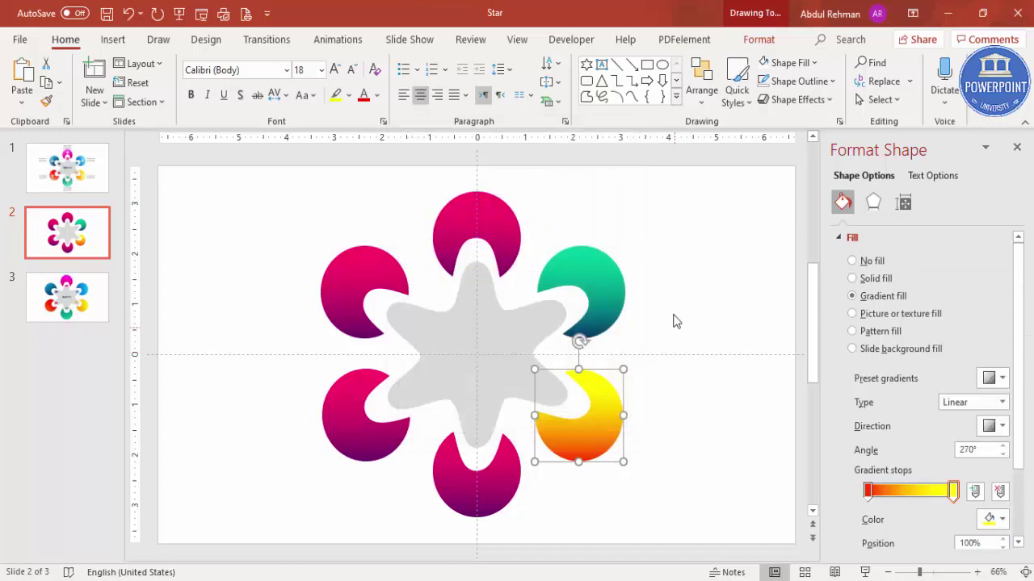
click(677, 322)
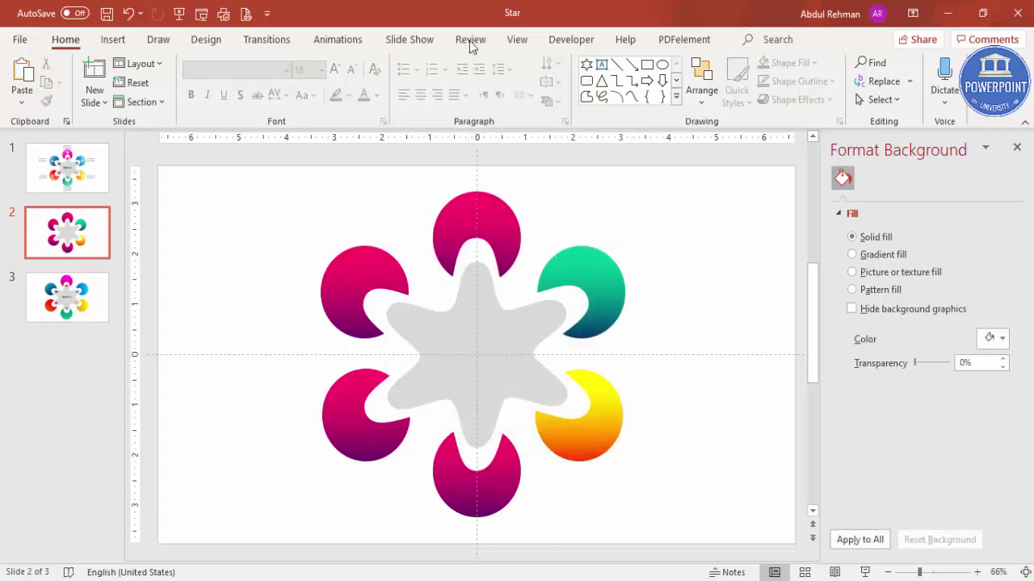
Hide the alignment guides and add a text box reading '01' at the slide's top right
click(517, 39)
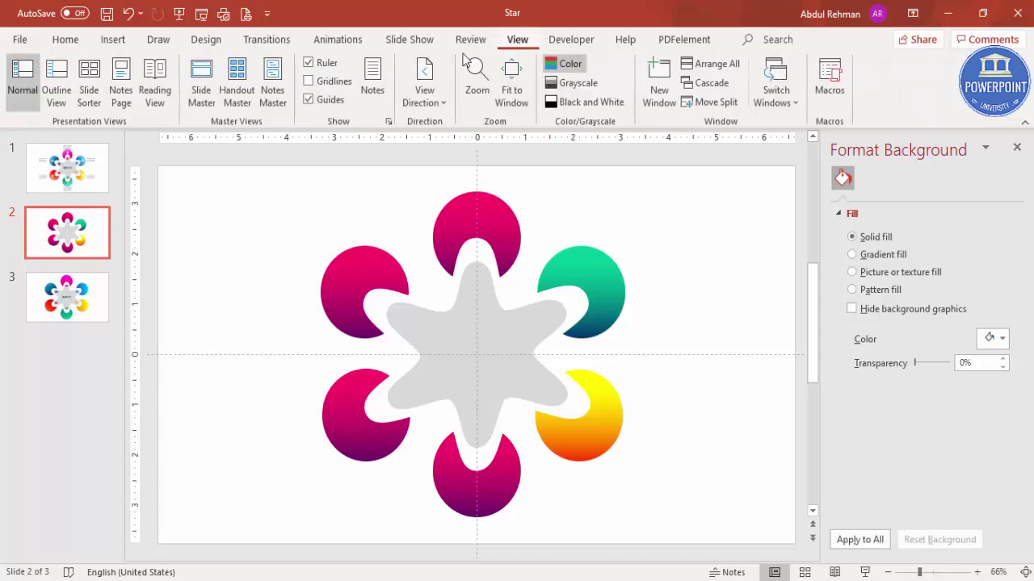
click(310, 101)
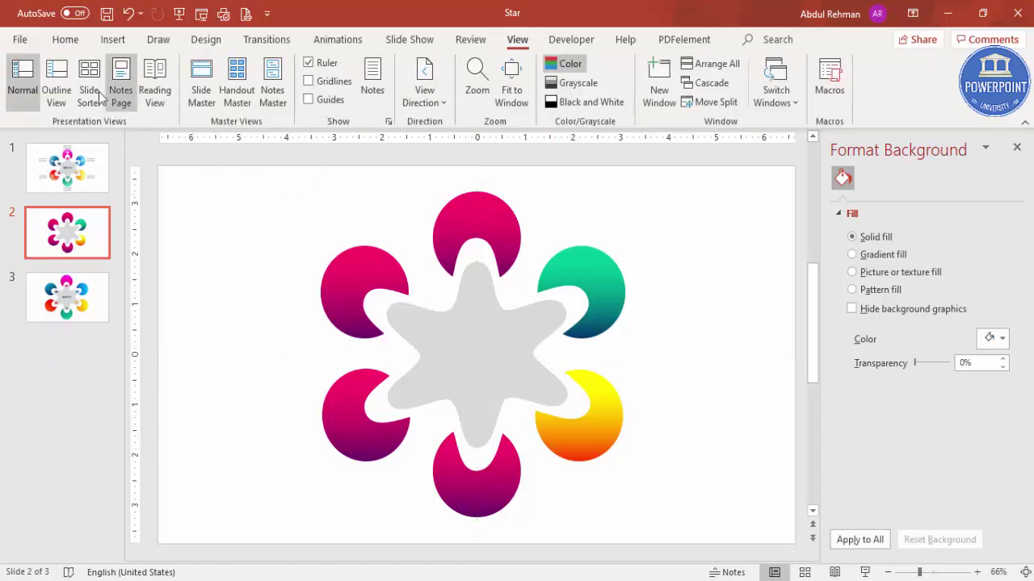
click(113, 40)
click(603, 89)
drag(660, 214, 714, 240)
text(01)
Centre the 01 label, set it to Oswald 28 pt, and place it on the top petal
click(688, 222)
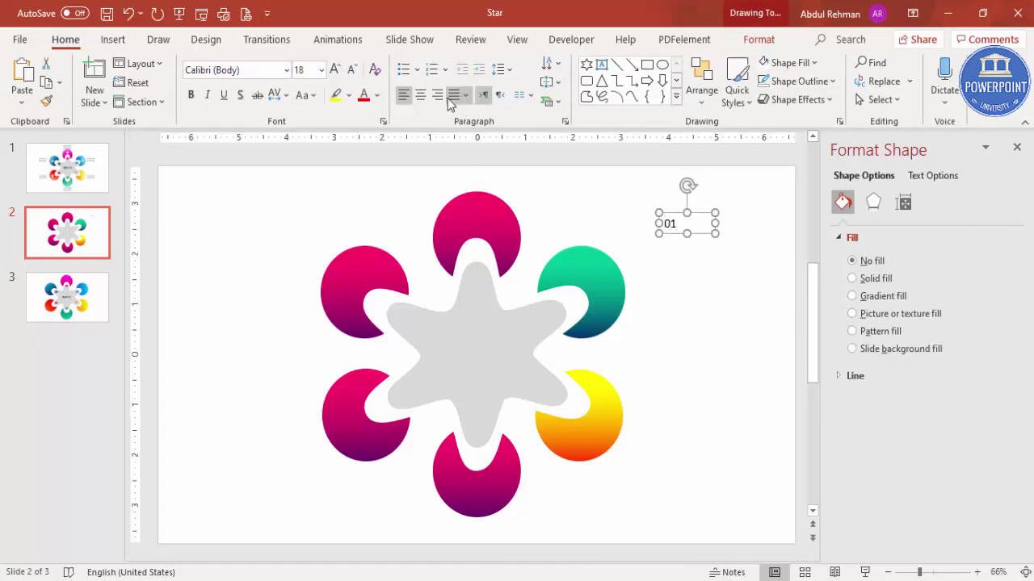
click(420, 95)
drag(697, 216, 487, 269)
click(263, 71)
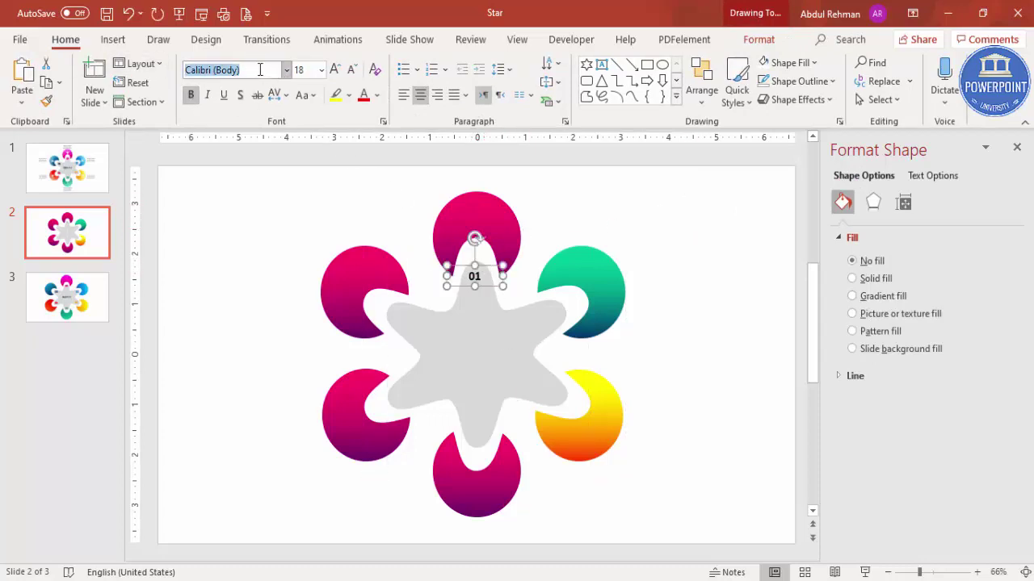
text(Oswald)
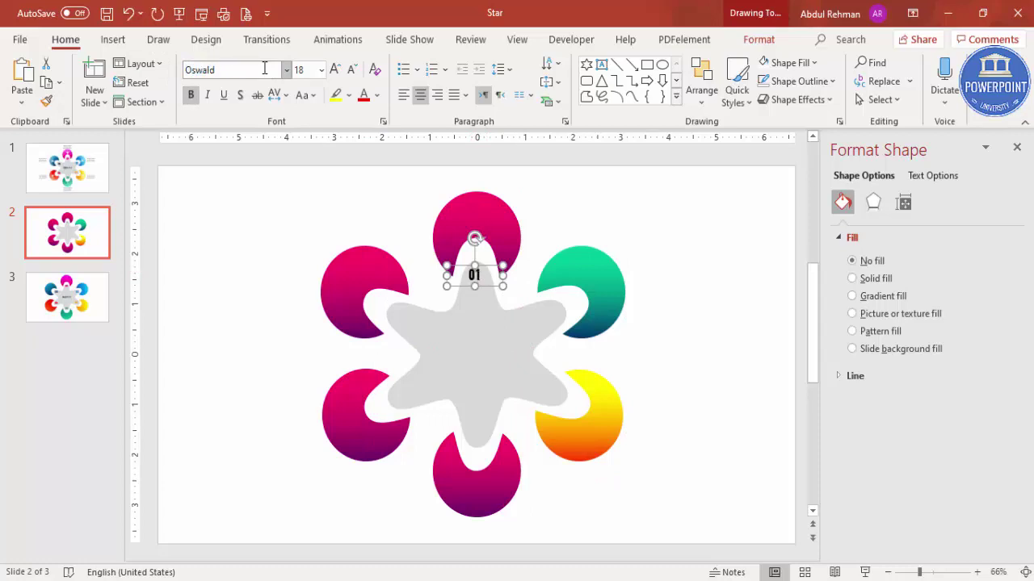
click(334, 69)
click(334, 70)
click(335, 69)
drag(491, 266, 495, 267)
Colour the 01 label with the top petal's magenta using the eyedropper
click(376, 96)
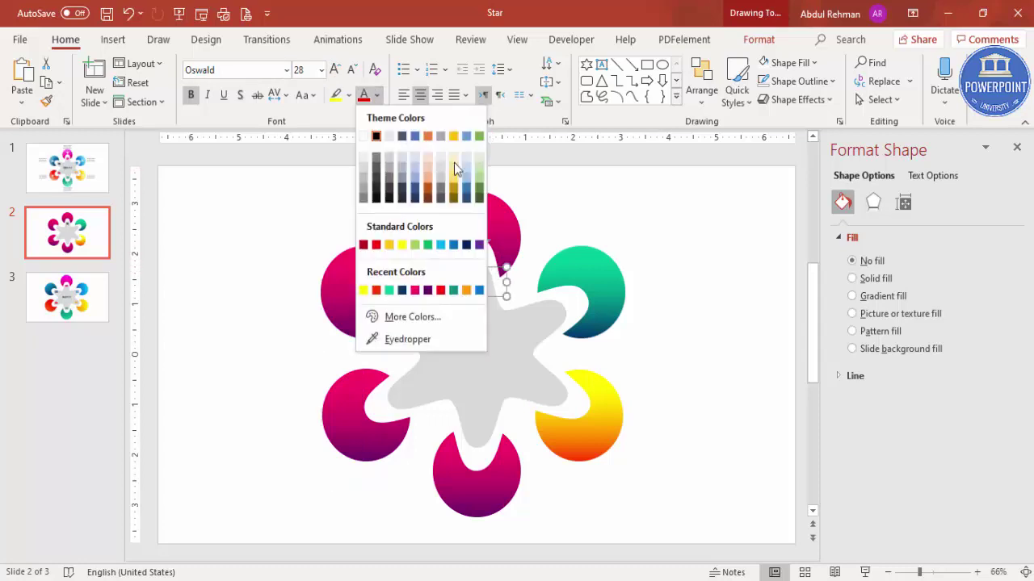
click(407, 339)
click(512, 246)
Duplicate the label onto each of the other five star arms
drag(493, 280, 566, 303)
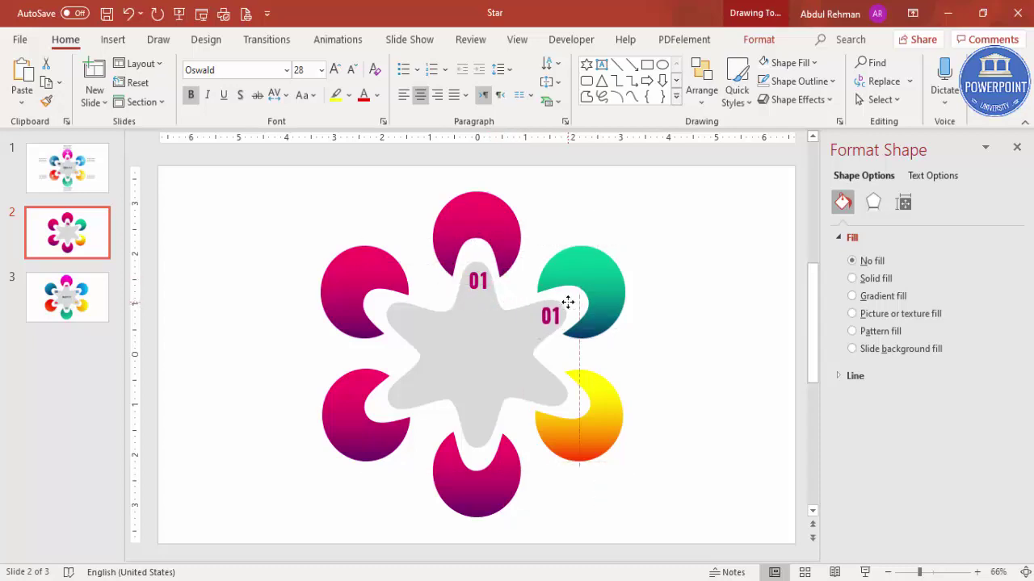
key(ctrl+d)
drag(639, 336, 570, 377)
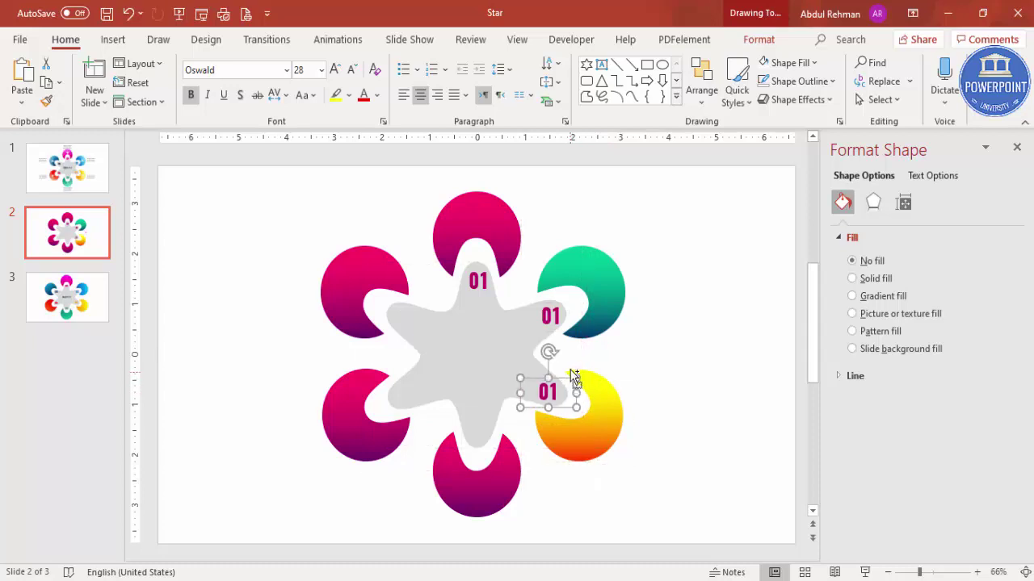
key(ctrl+d)
drag(565, 454, 495, 417)
key(ctrl+d)
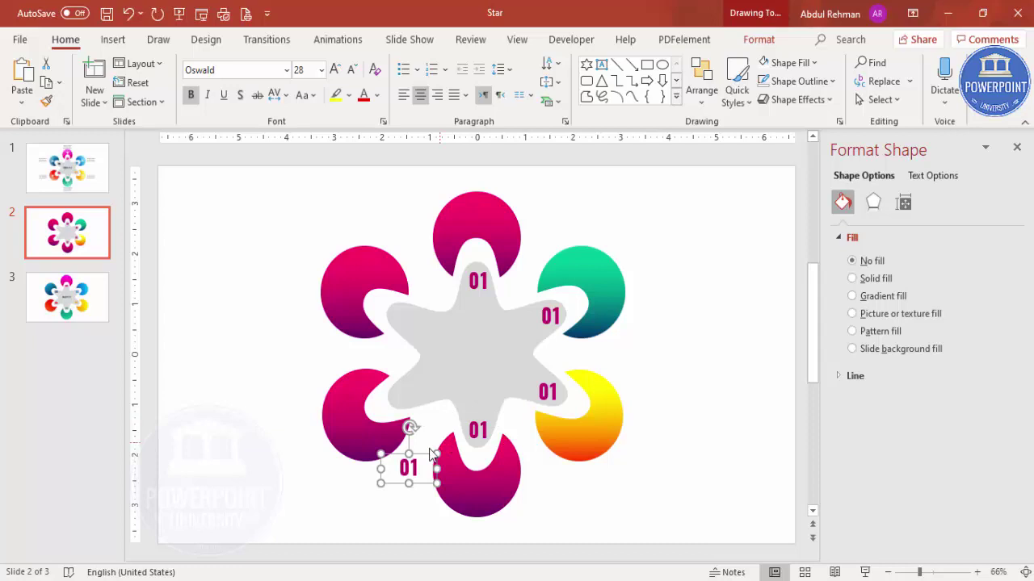
drag(424, 455, 423, 301)
key(ctrl+d)
Renumber the copies 02, 03, 04, 05 and 06 around the star
click(557, 317)
key(BackSpace)
text(2)
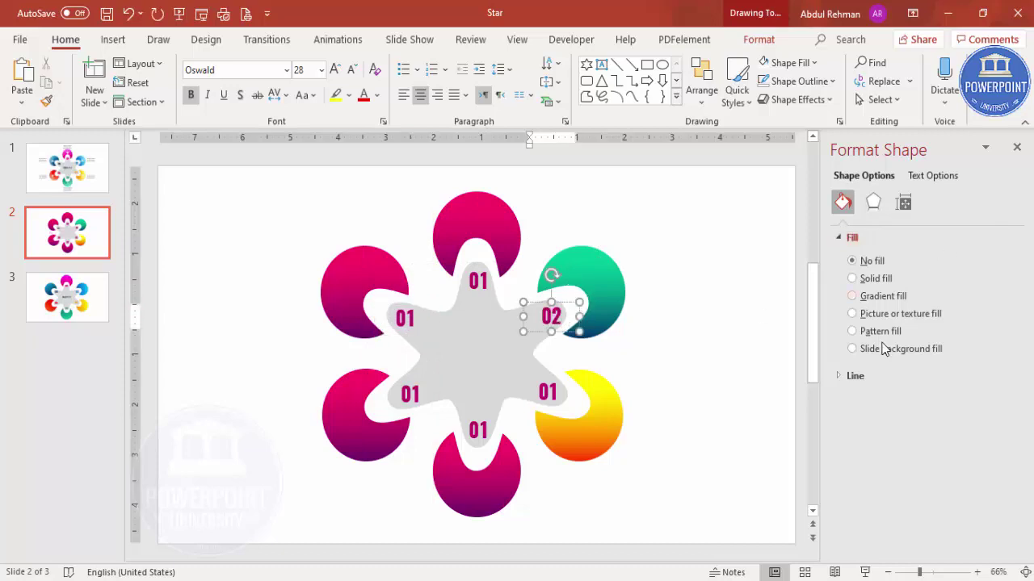
click(549, 379)
text(3)
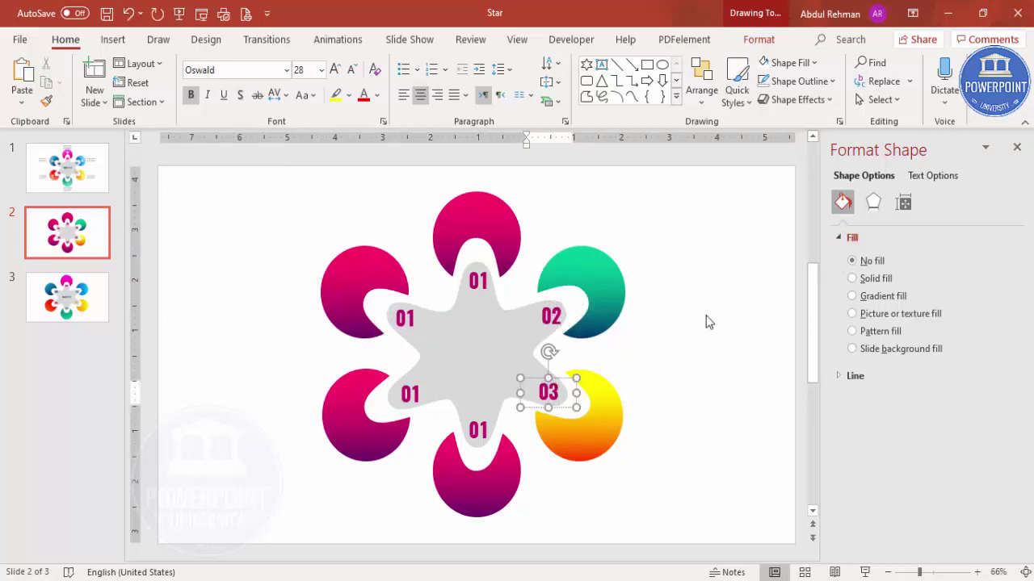
click(482, 431)
key(BackSpace)
text(4)
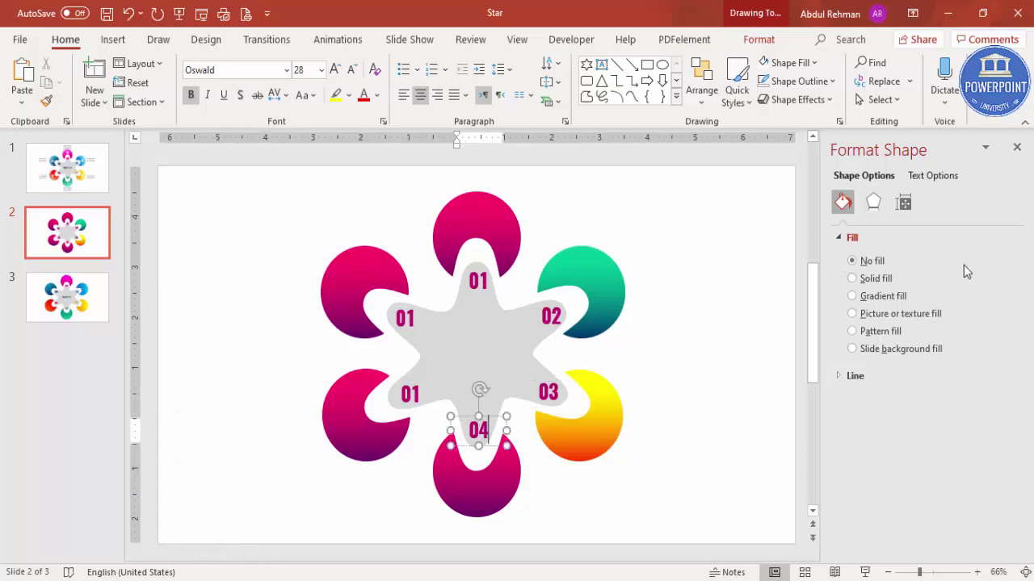
click(420, 393)
key(BackSpace)
text(5)
click(414, 320)
key(BackSpace)
text(6)
click(684, 386)
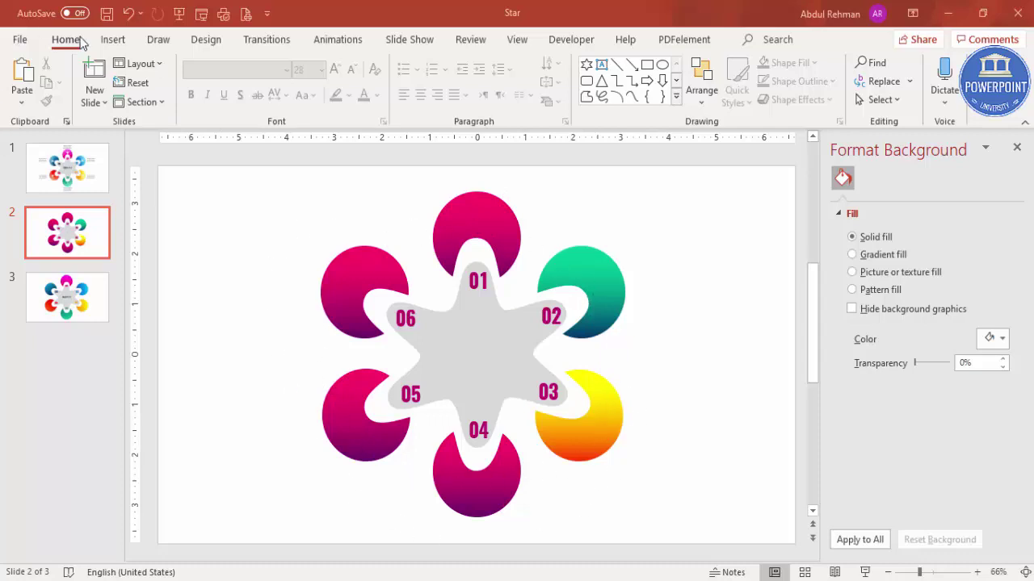
Insert six Analytics icons: a target, a Venn diagram and several presentation charts
click(117, 44)
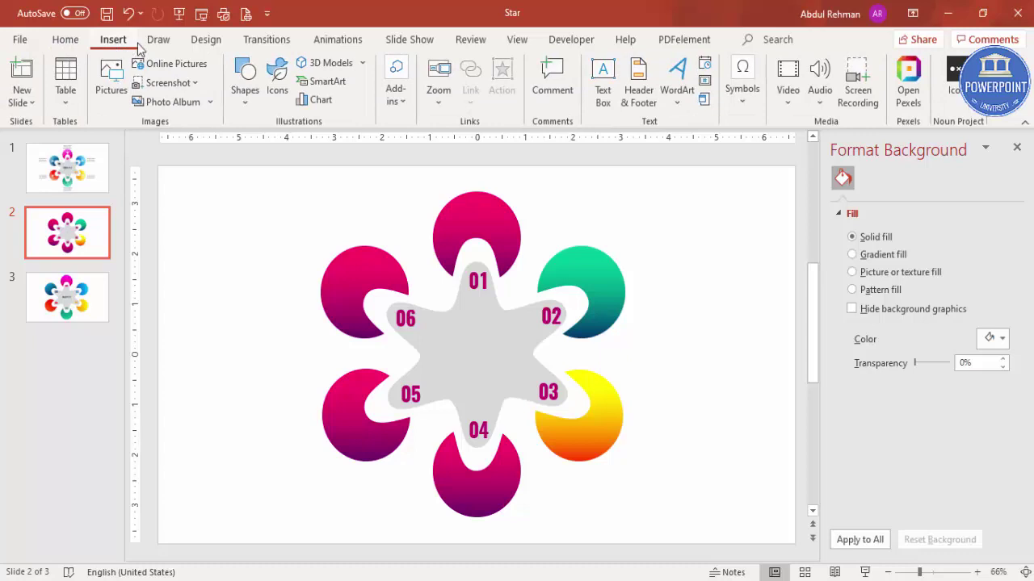
click(278, 104)
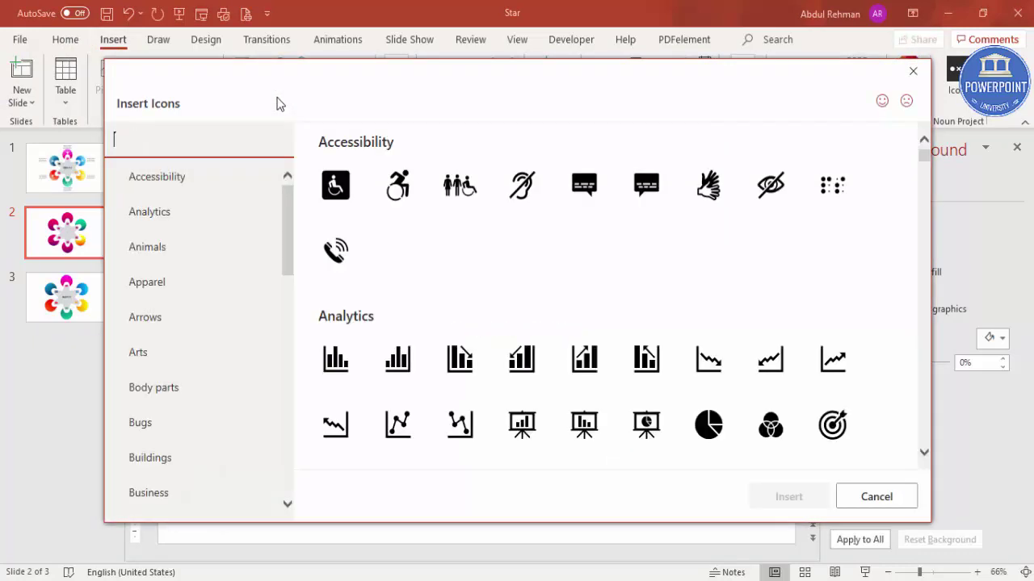
click(832, 423)
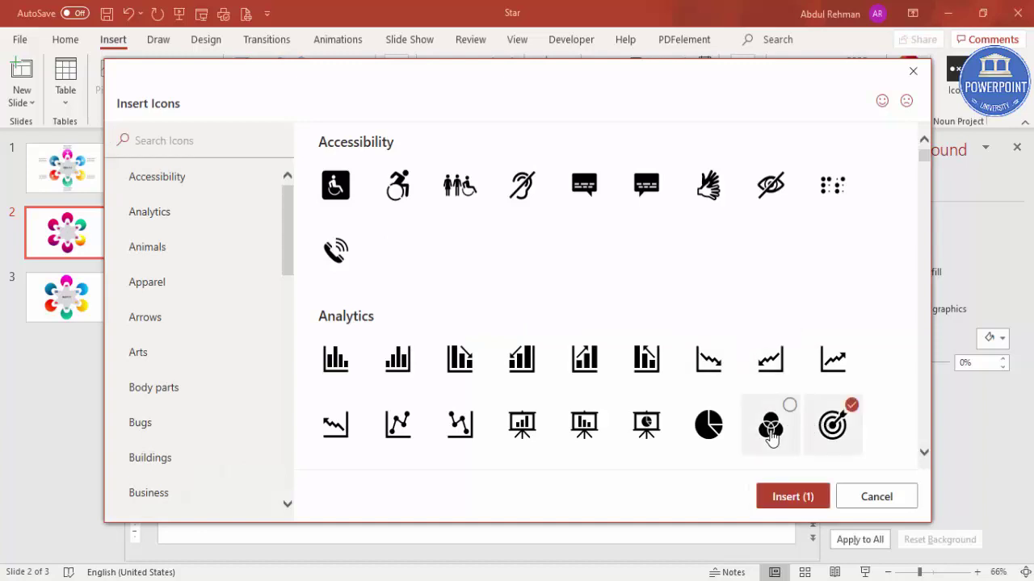
click(770, 428)
click(642, 435)
click(586, 431)
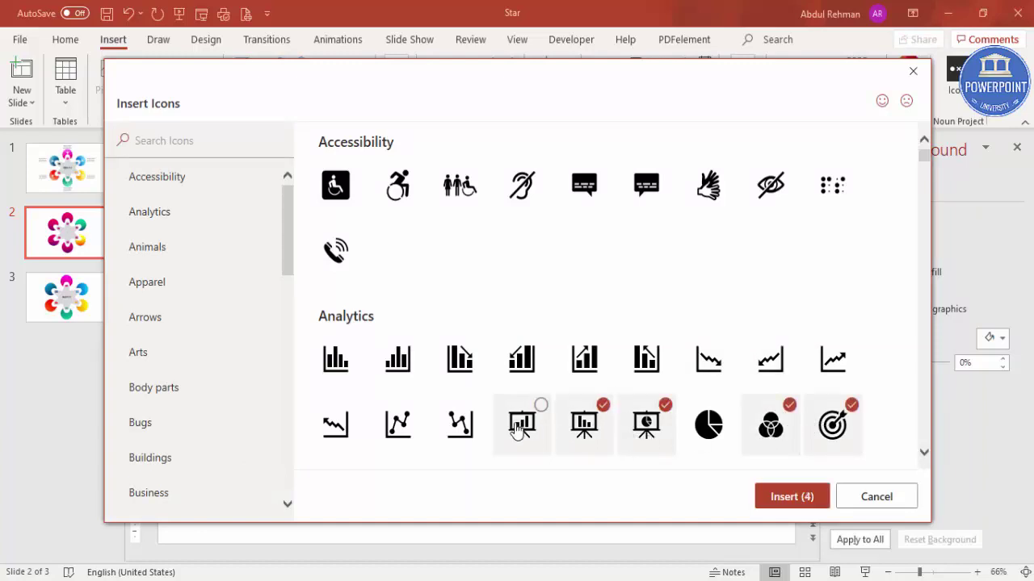
click(522, 432)
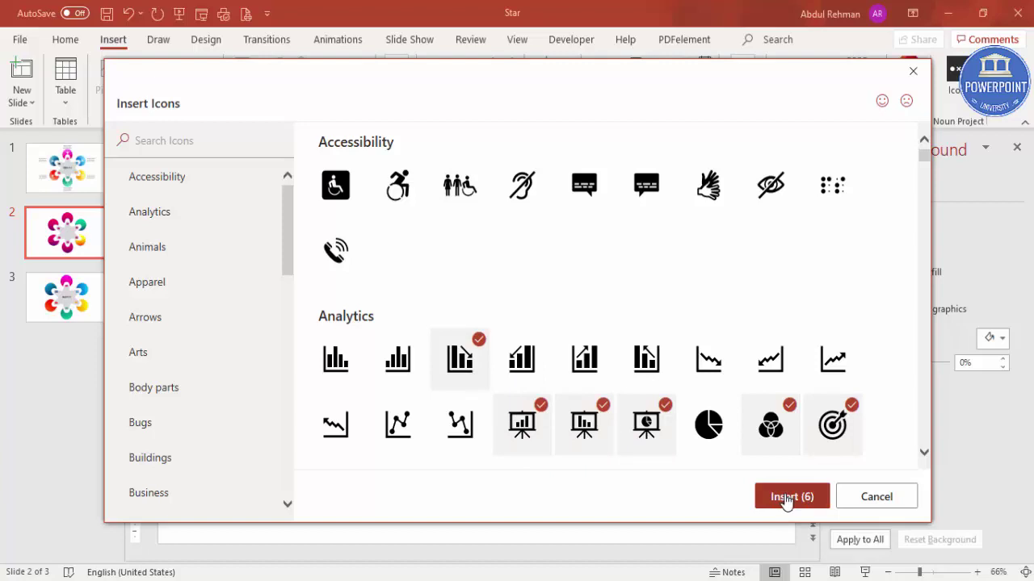
click(785, 498)
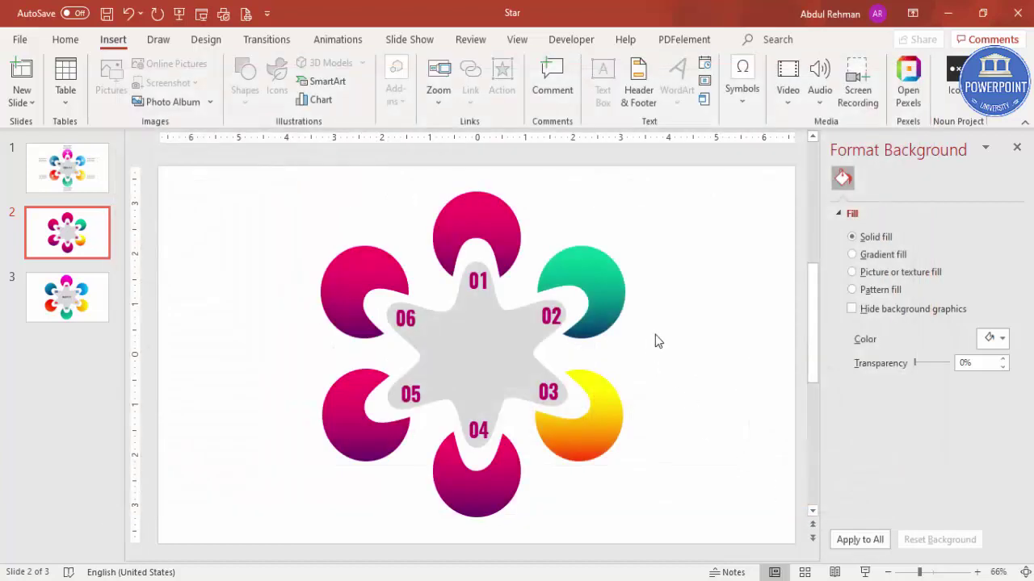
Spread the icons out so each petal gets its own icon
drag(514, 384, 653, 314)
key(ctrl+z)
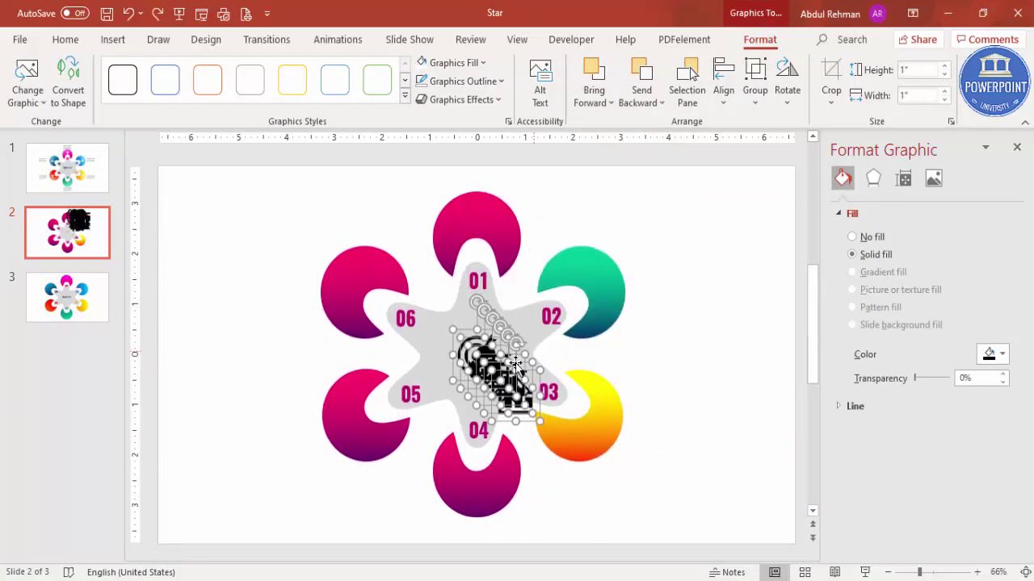
drag(517, 363, 457, 201)
click(645, 233)
drag(699, 284, 598, 278)
drag(739, 332, 355, 426)
drag(717, 304, 349, 286)
Resize all six icons to a 0.5 inch height
shift+click(475, 222)
shift+click(599, 280)
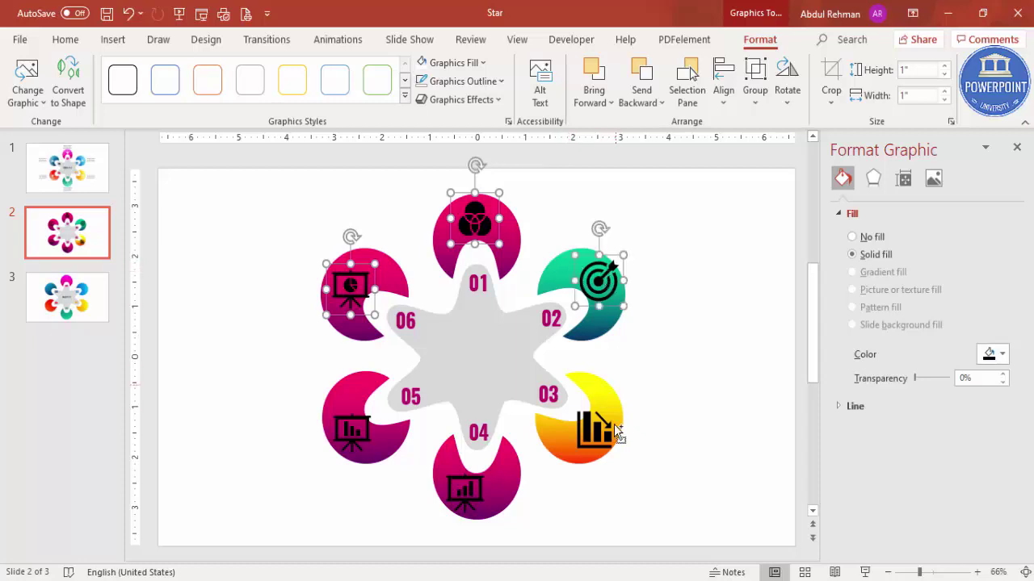
shift+click(465, 490)
shift+click(360, 434)
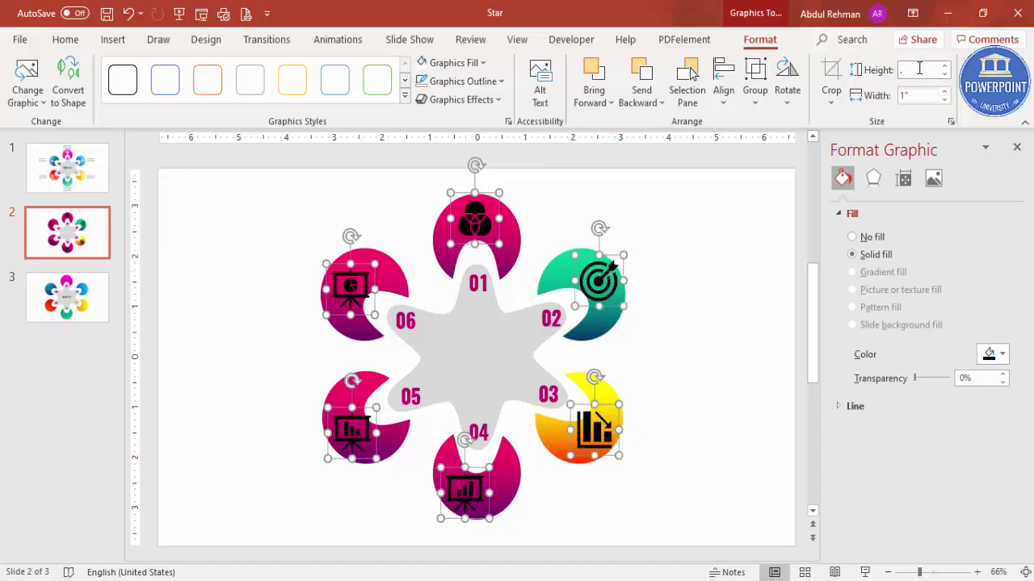
key(Return)
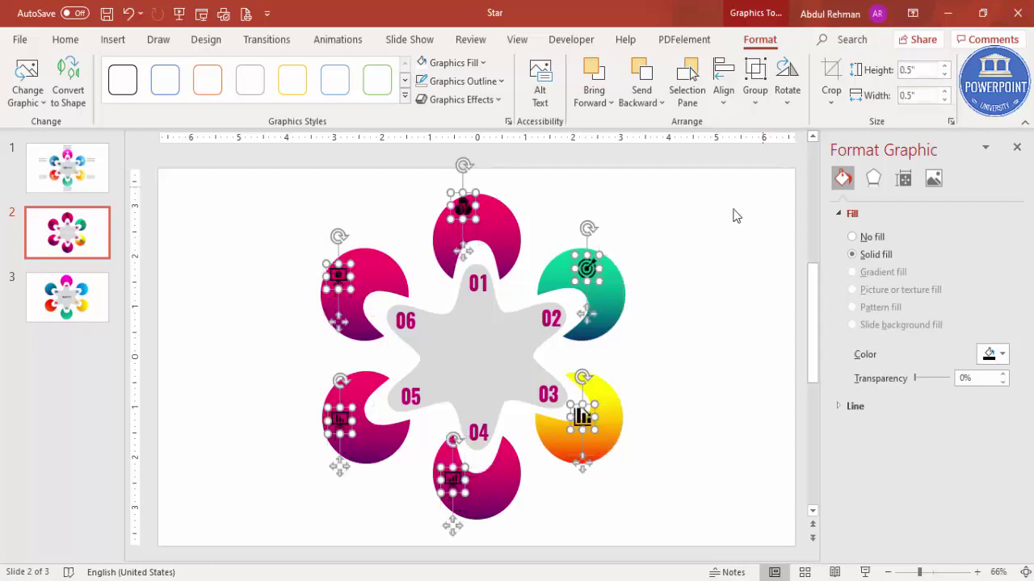
click(733, 222)
Centre each icon on its petal, 01 through 06
drag(463, 205, 477, 220)
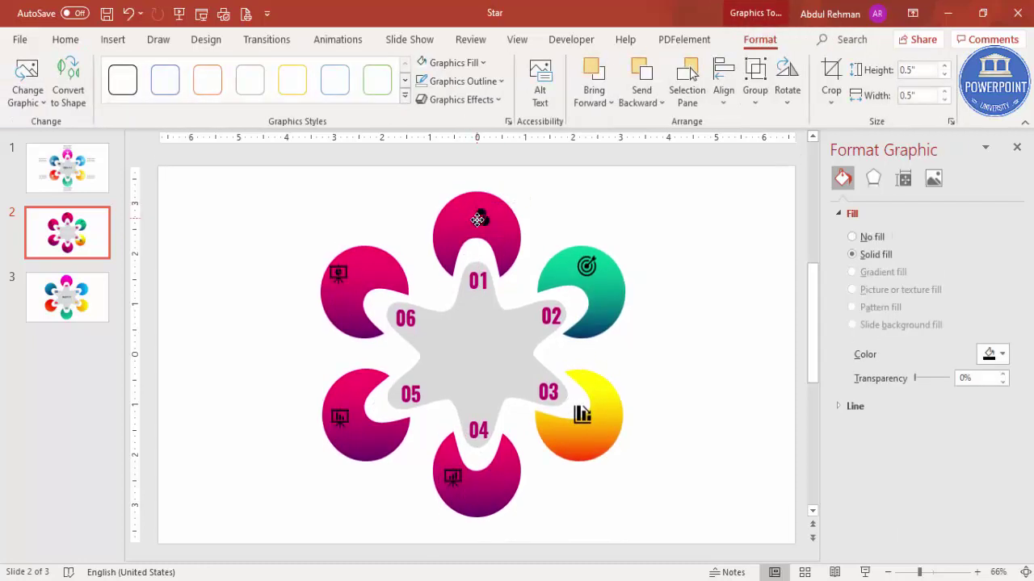
drag(589, 268, 596, 285)
drag(581, 415, 597, 420)
drag(450, 473, 475, 486)
drag(324, 429, 349, 428)
drag(337, 277, 343, 285)
Make all six icons white
shift+click(480, 221)
shift+click(597, 285)
shift+click(597, 419)
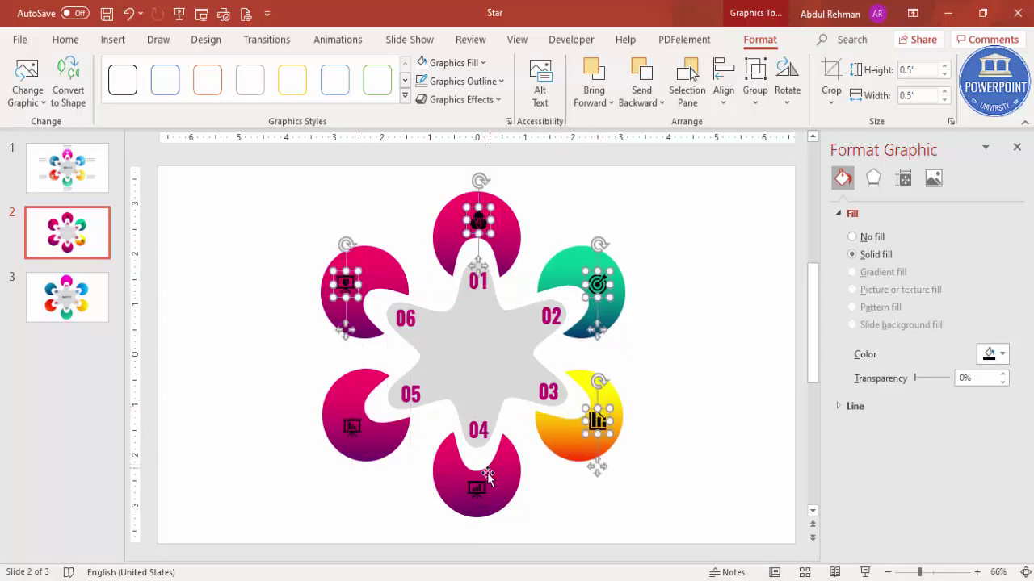
shift+click(470, 484)
shift+click(348, 426)
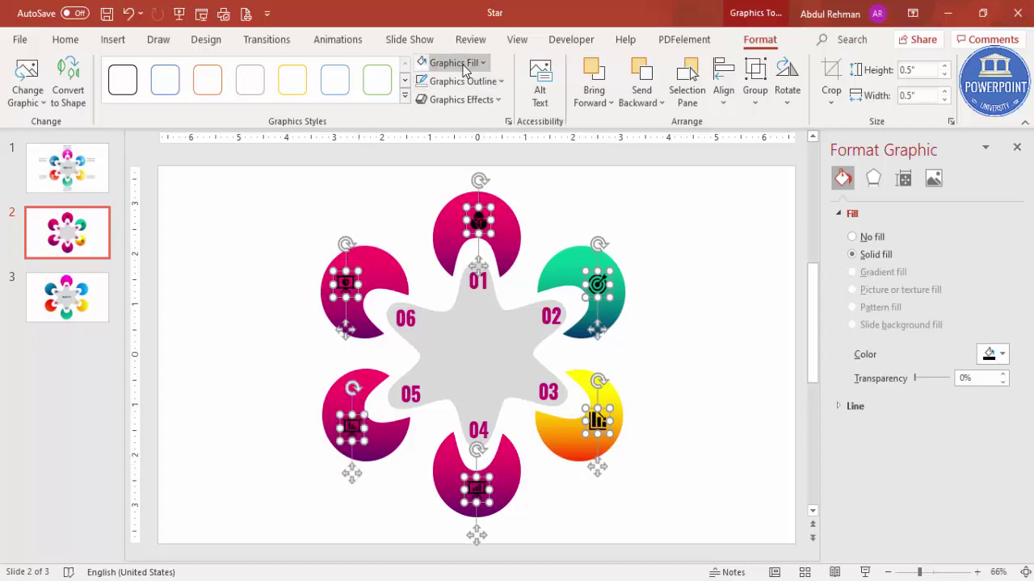
click(436, 63)
click(421, 106)
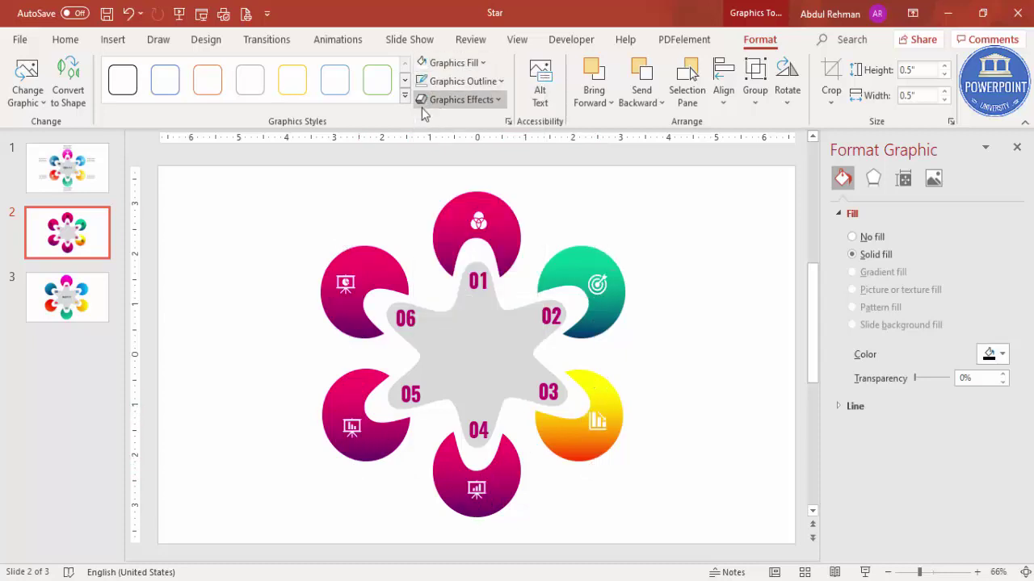
click(699, 244)
Add an 'Add your detail text' caption at 11 pt above petal 01
click(113, 40)
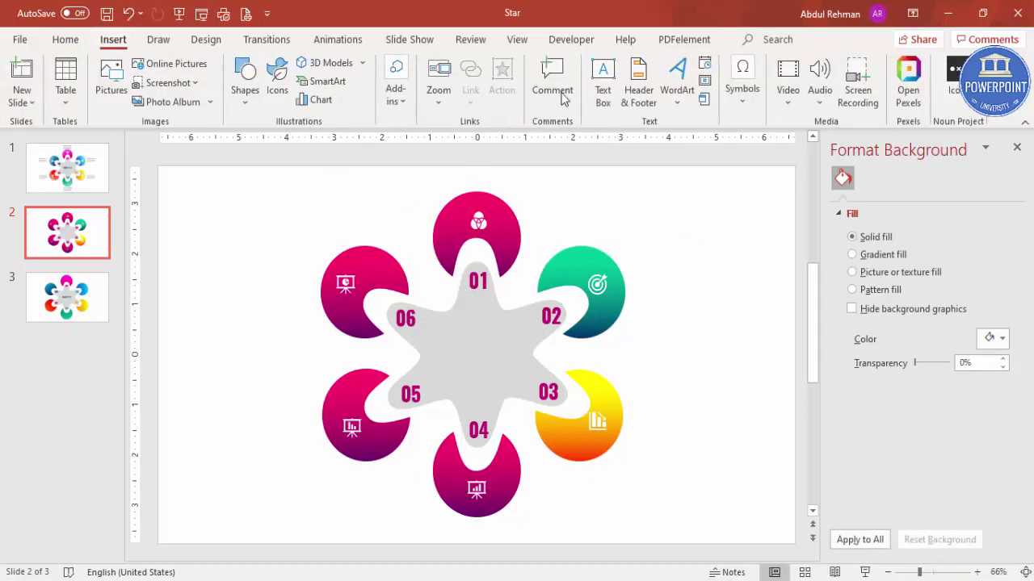
click(602, 80)
drag(455, 175, 556, 192)
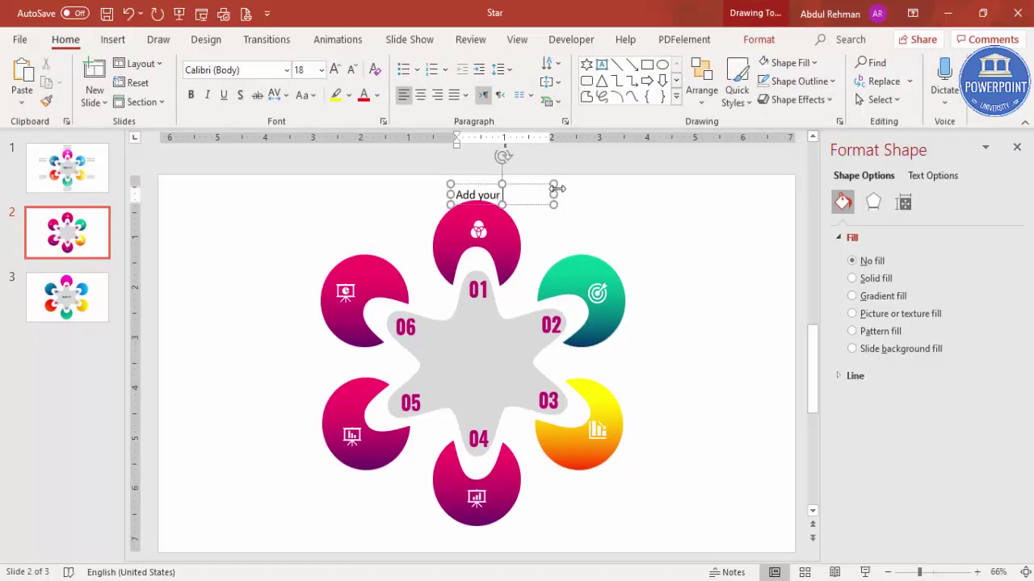
text(Add your detail text here)
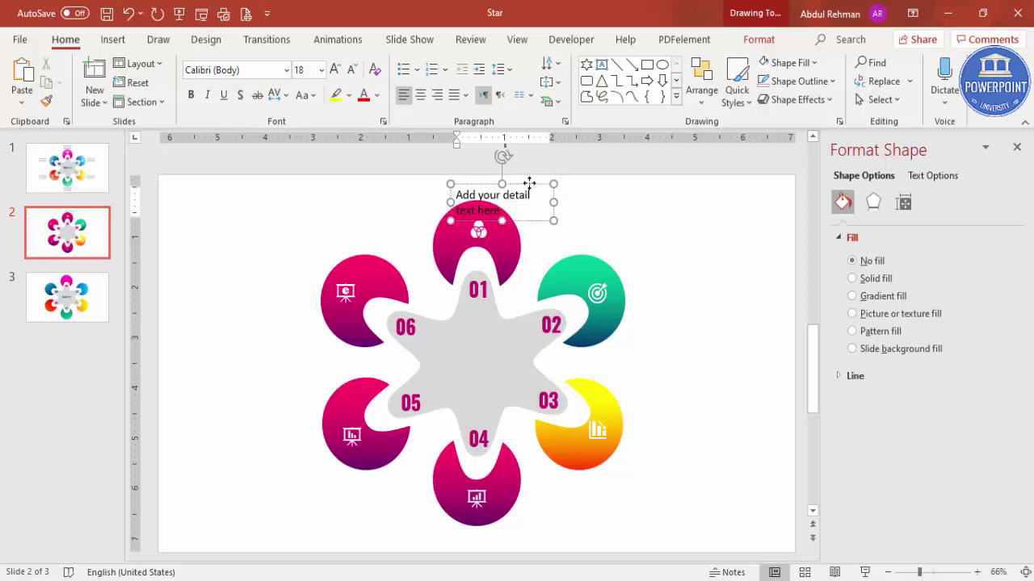
click(529, 184)
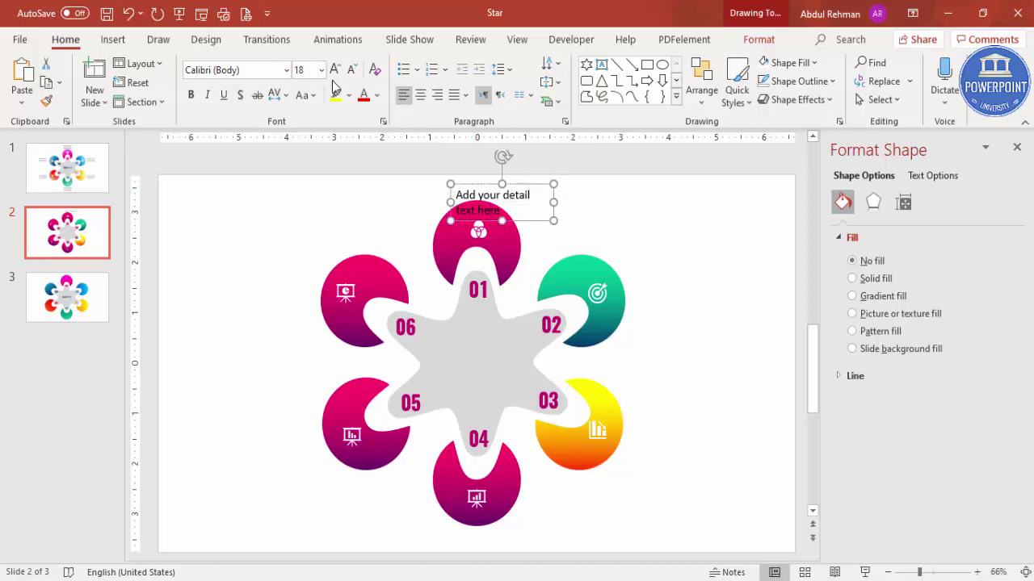
click(352, 70)
click(351, 69)
click(352, 70)
click(352, 69)
click(351, 69)
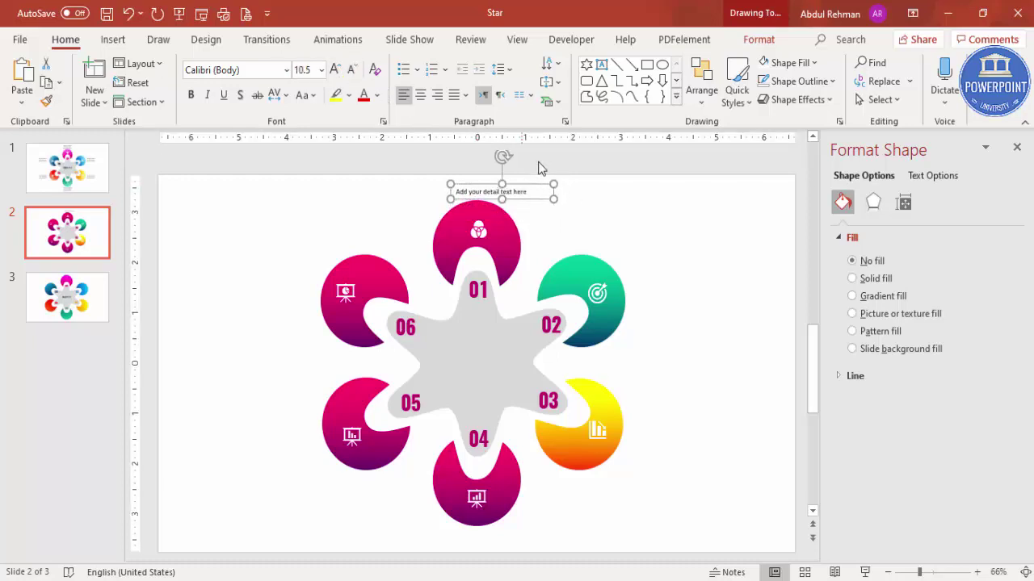
drag(539, 186, 659, 489)
click(320, 70)
click(335, 69)
Place pasted caption copies beside the remaining petals, including 04 and 06
drag(680, 539, 509, 478)
drag(484, 522, 310, 345)
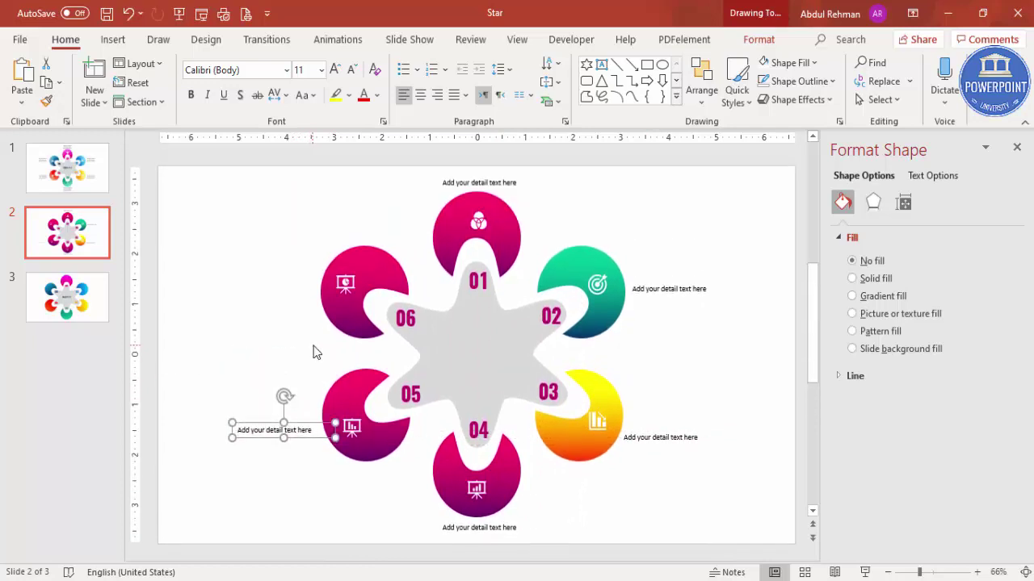
key(ctrl+v)
drag(240, 316, 441, 244)
click(718, 213)
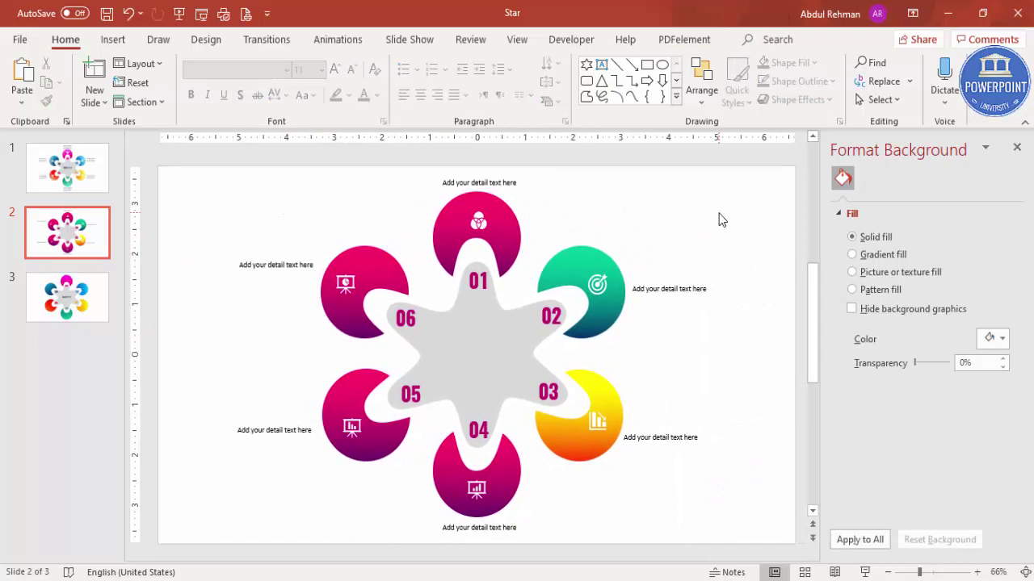
Fine-tune the positions of the petal 02 and petal 06 captions
click(683, 287)
drag(669, 286, 670, 273)
click(305, 264)
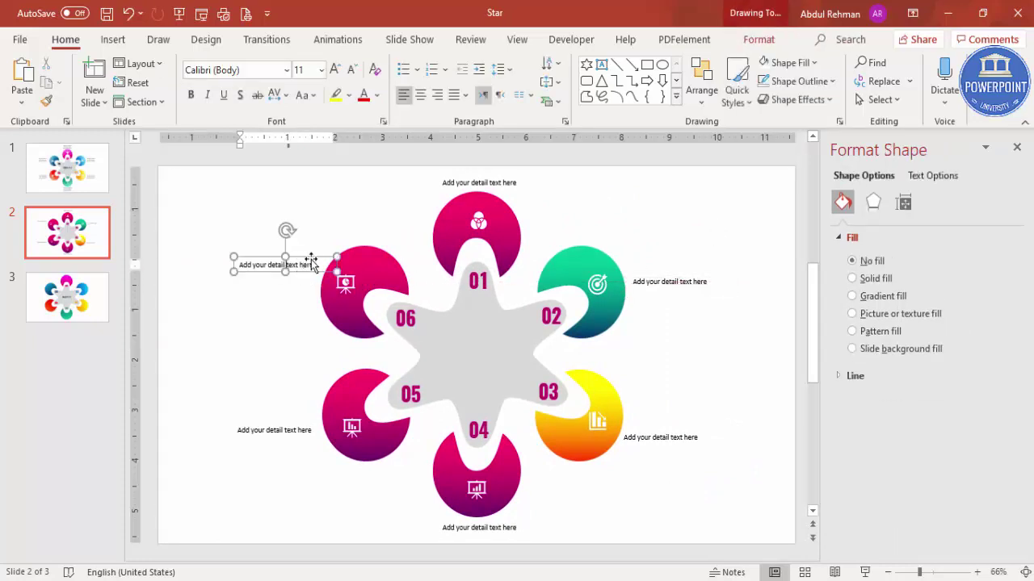
drag(306, 264, 296, 274)
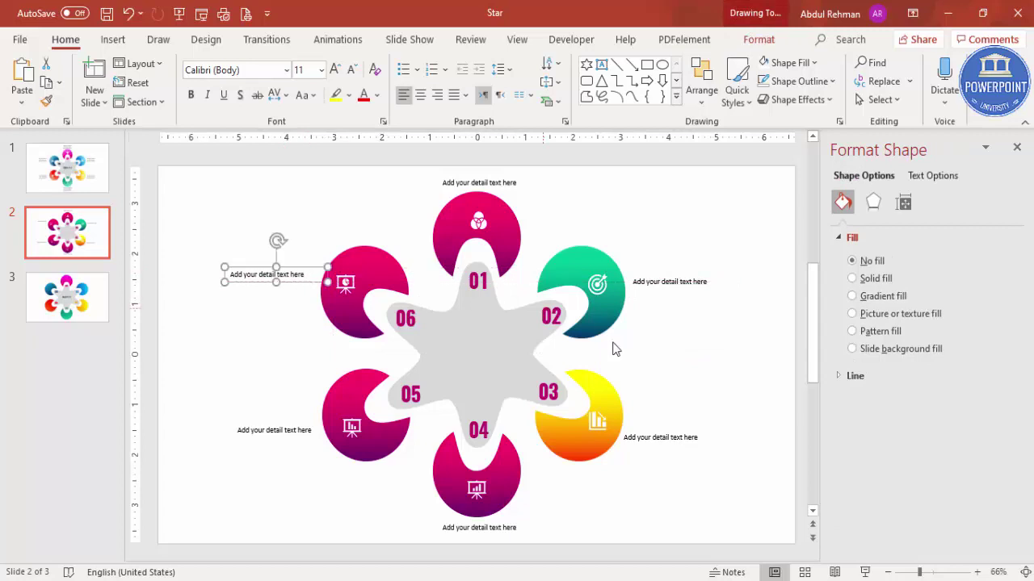
click(720, 352)
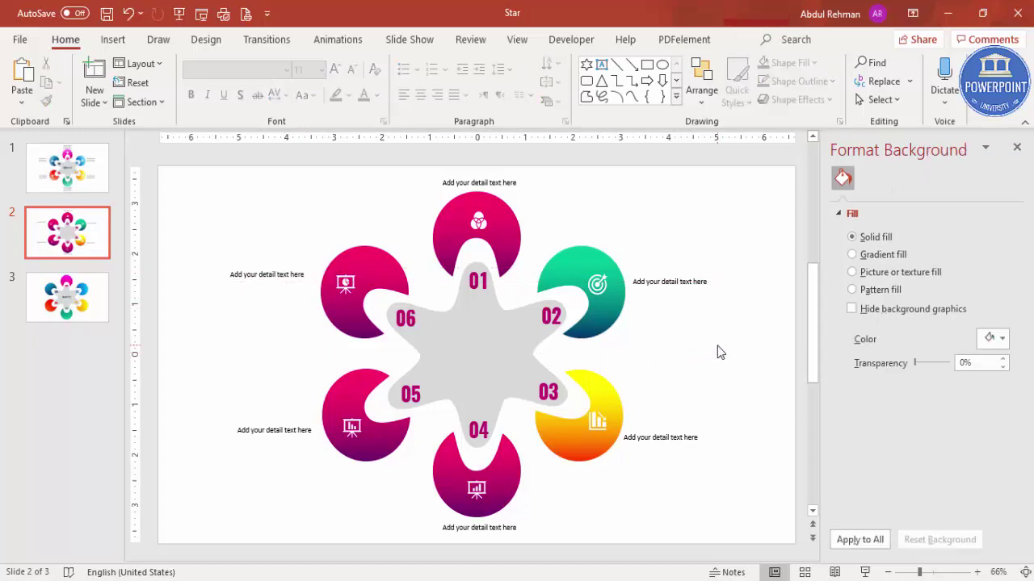
Duplicate petal 01's circle to the side and draw an oval over the copy's top
click(451, 213)
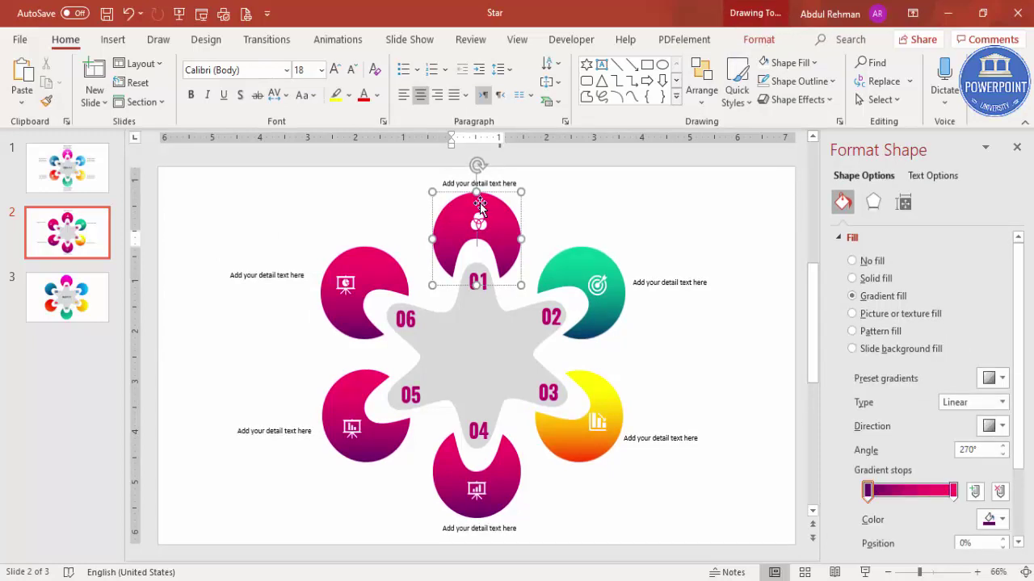
drag(490, 199, 744, 202)
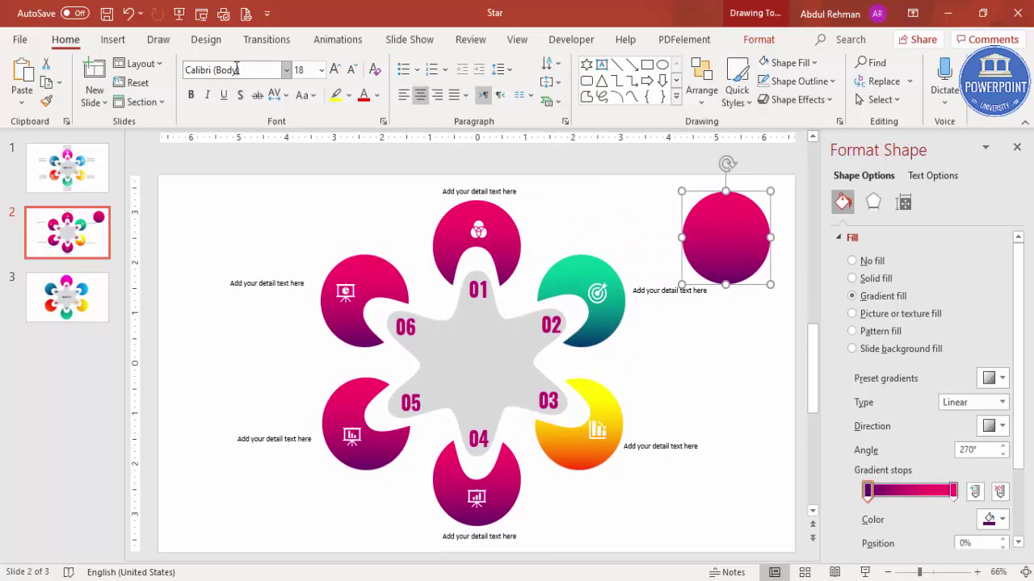
click(112, 40)
click(245, 81)
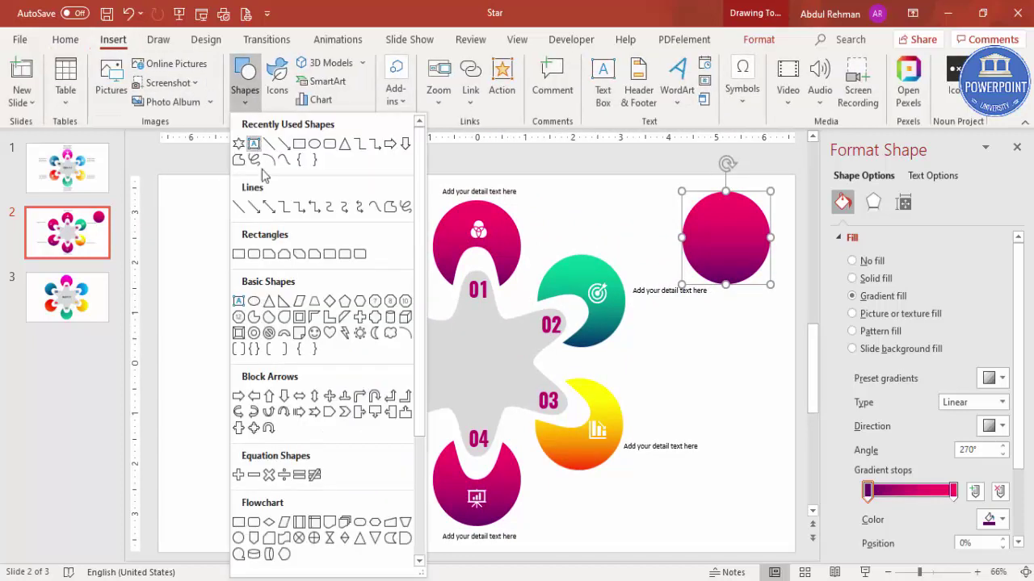
click(257, 308)
drag(643, 165, 794, 222)
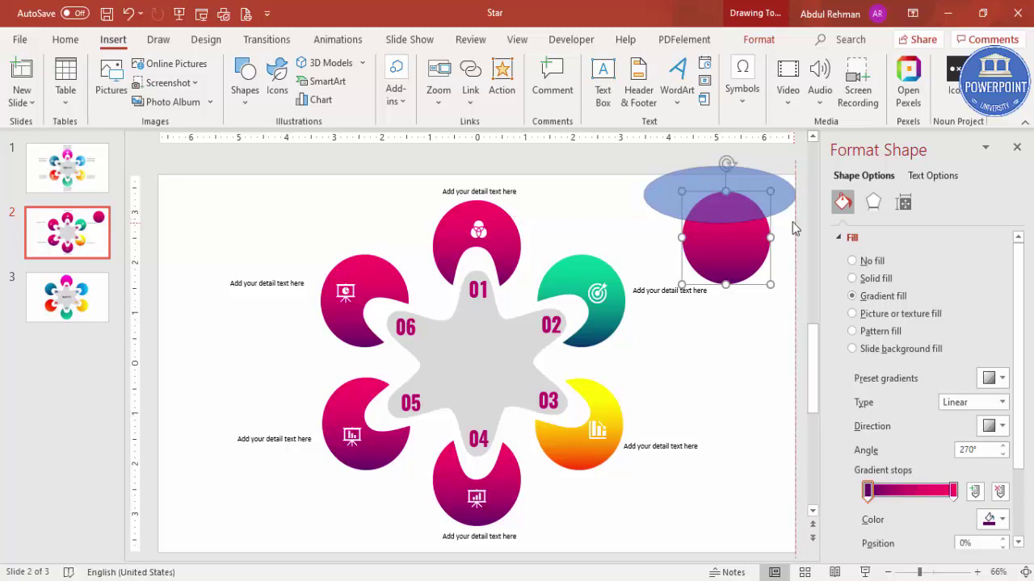
Intersect the oval with the circle copy to form a half-dome shape
click(733, 255)
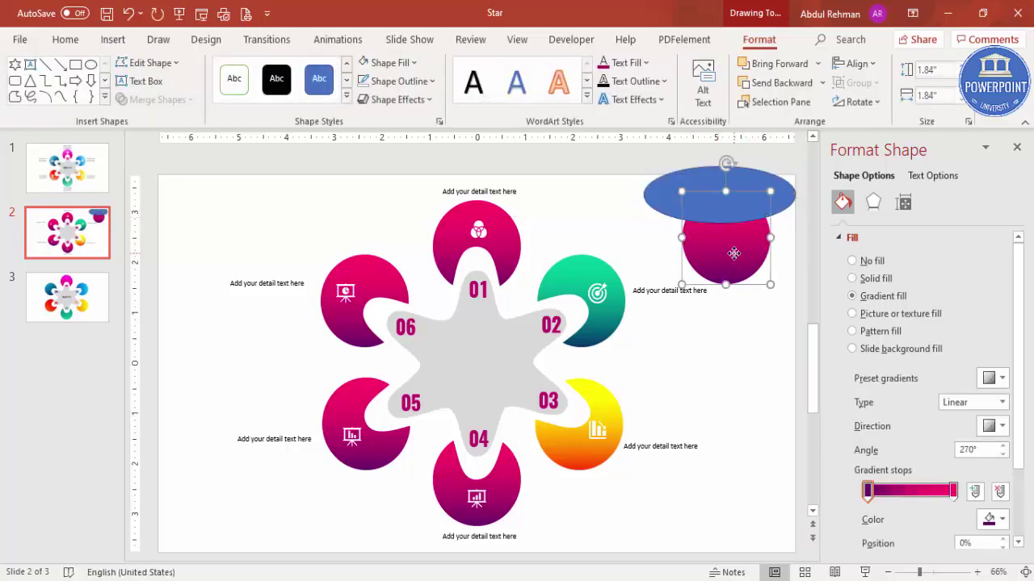
shift+click(751, 177)
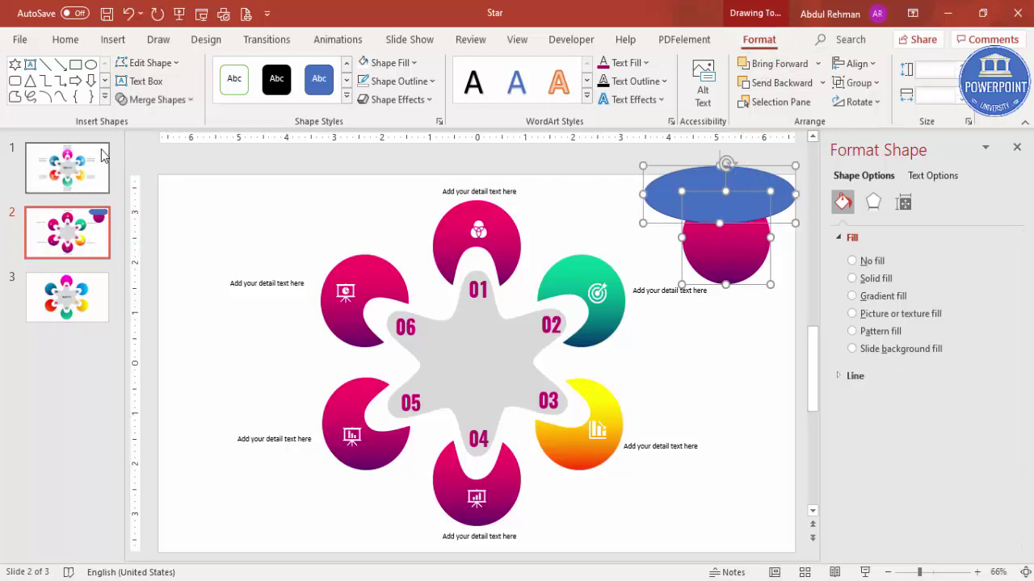
click(158, 100)
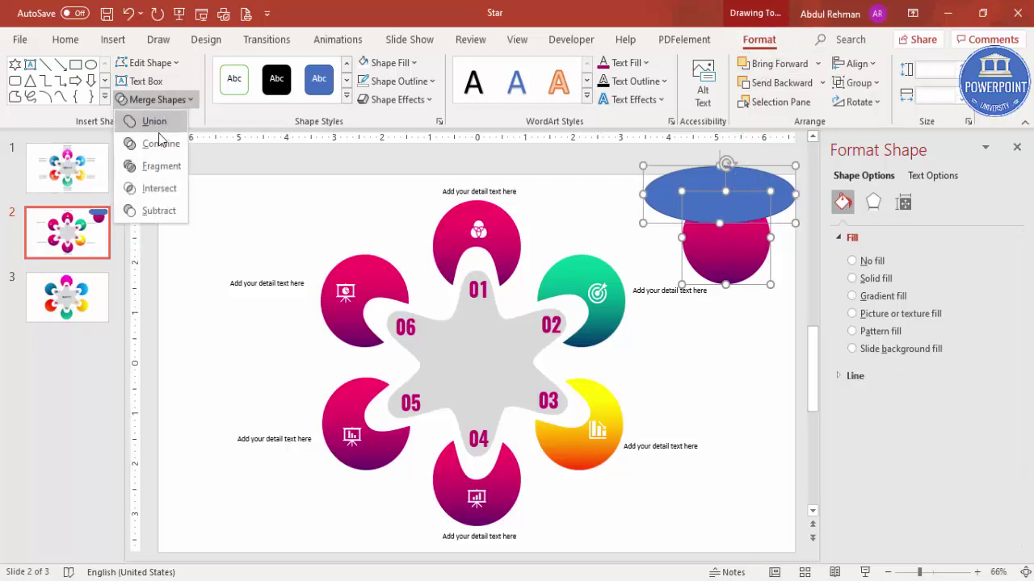
click(159, 189)
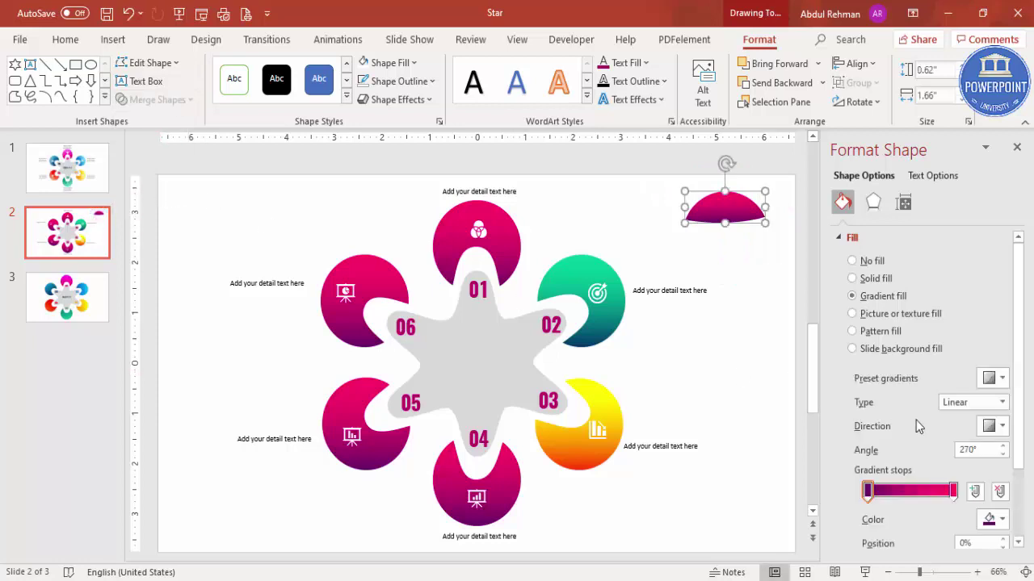
Give the half-dome a solid white fill at 74% transparency and place it on petal 01
click(885, 282)
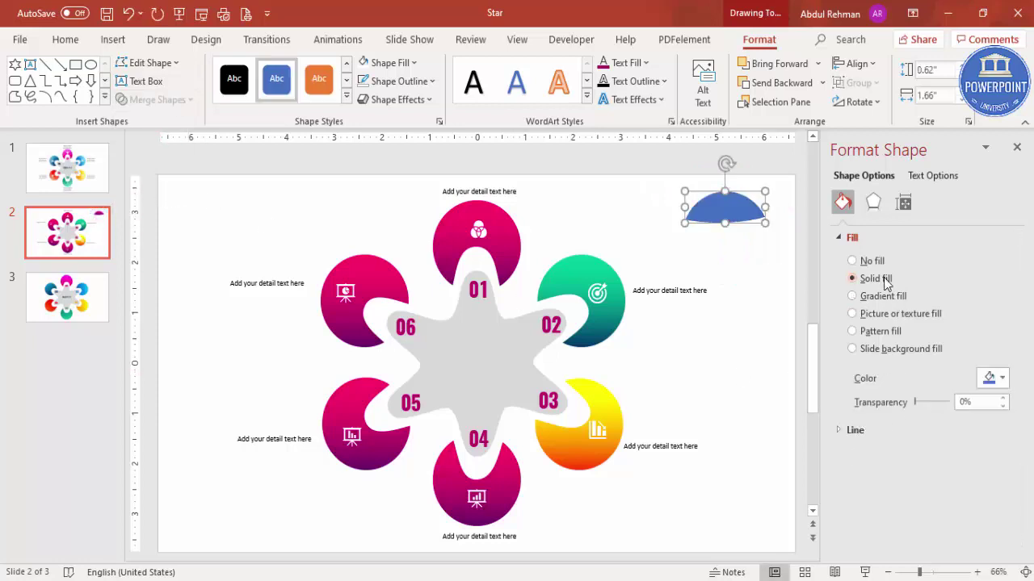
drag(702, 214, 455, 218)
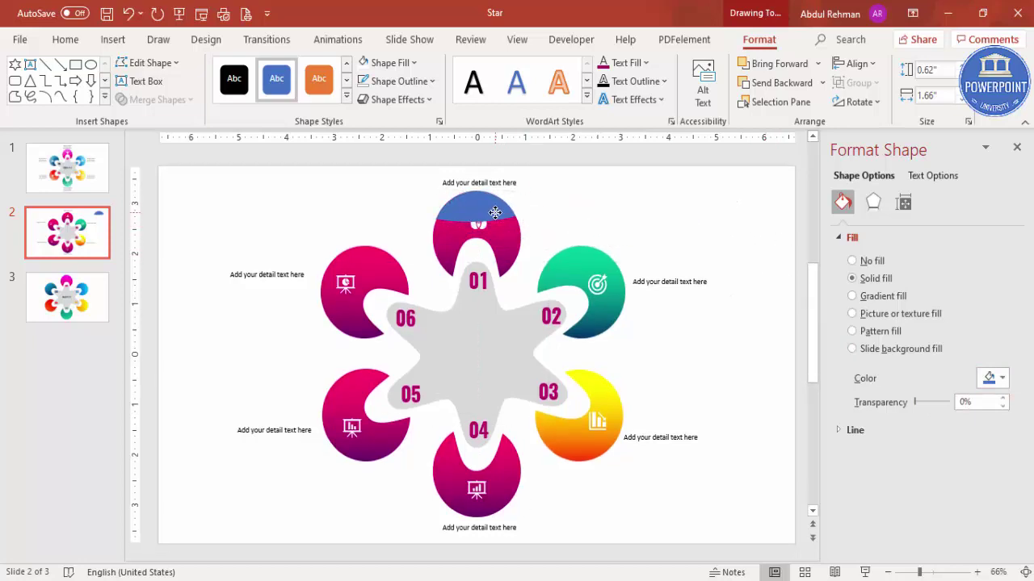
click(992, 378)
click(908, 163)
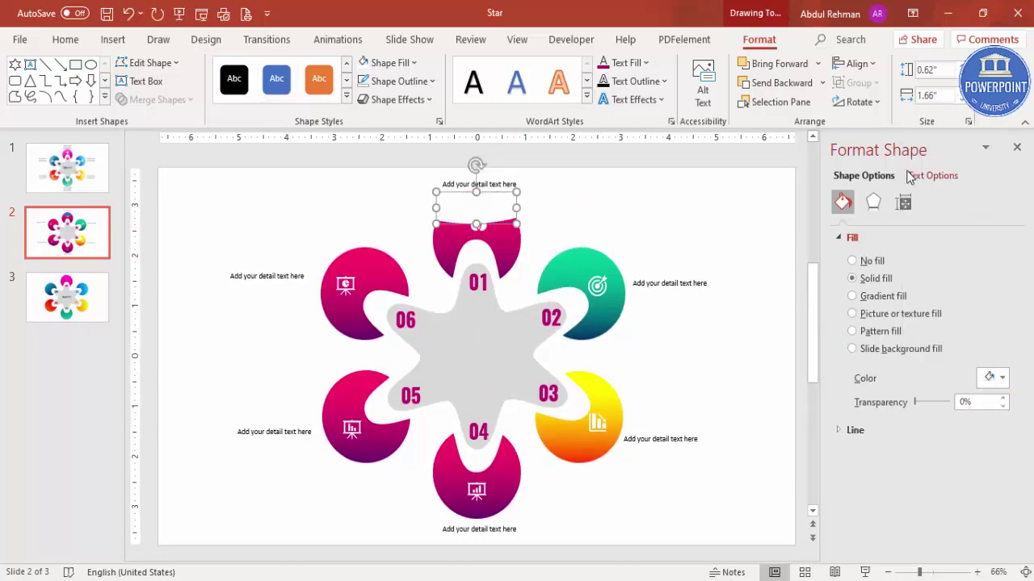
drag(917, 402, 940, 408)
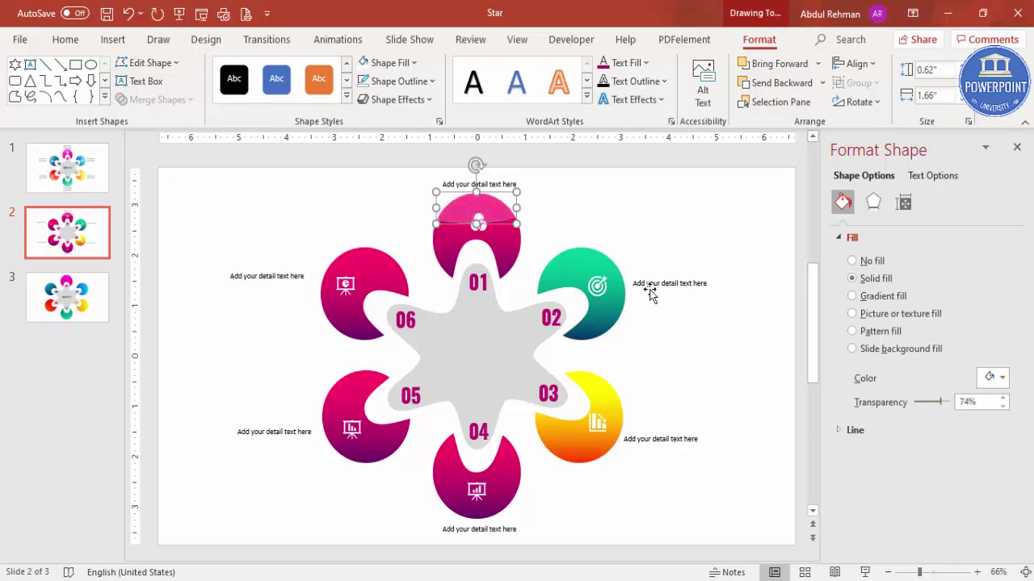
Position and rotate the half-dome so it follows petal 01's curved edge
drag(495, 206, 501, 207)
key(ctrl+z)
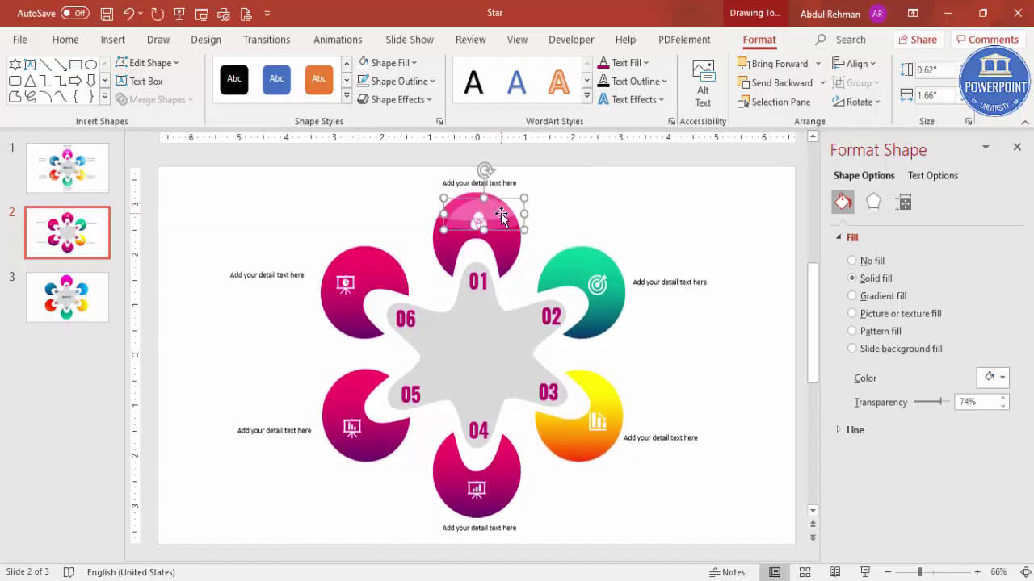
key(ctrl+y)
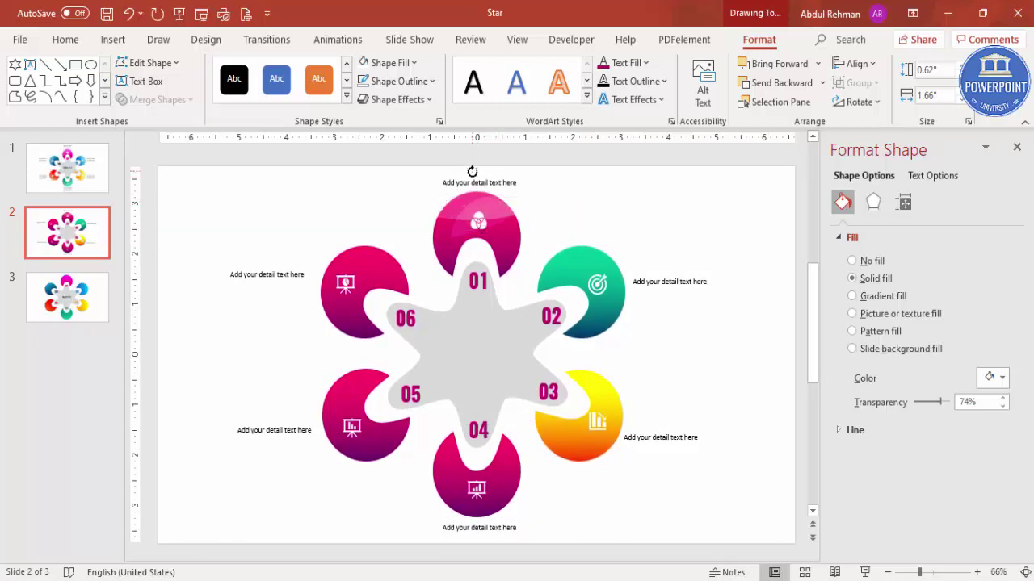
drag(487, 215, 473, 202)
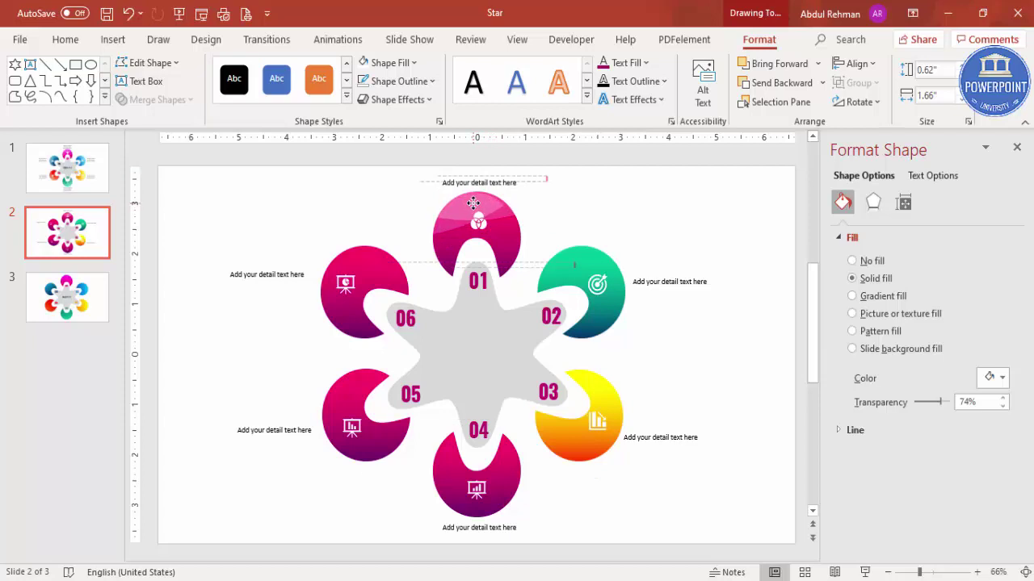
drag(448, 169, 449, 211)
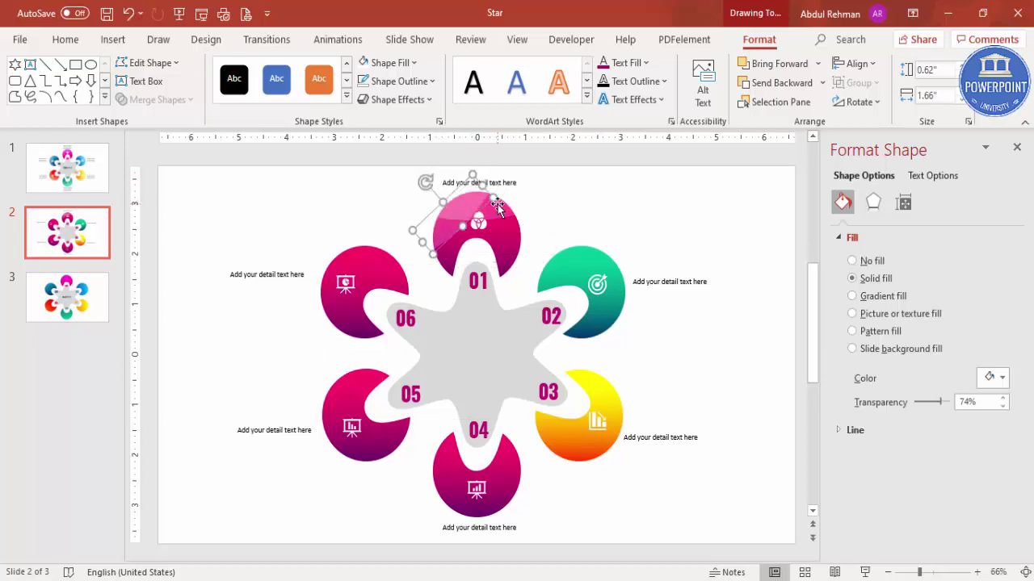
key(ctrl+z)
drag(402, 187, 503, 220)
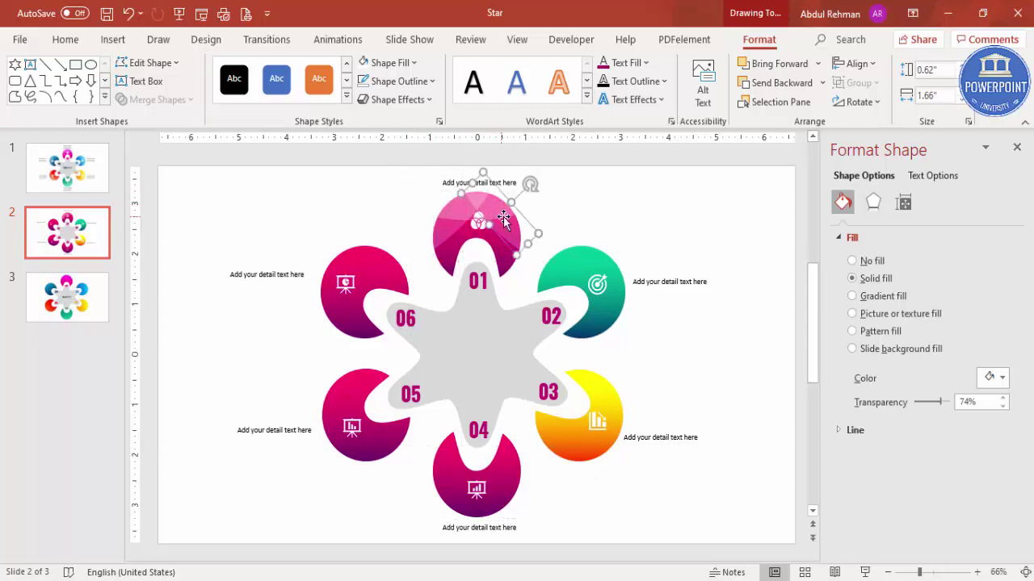
click(568, 212)
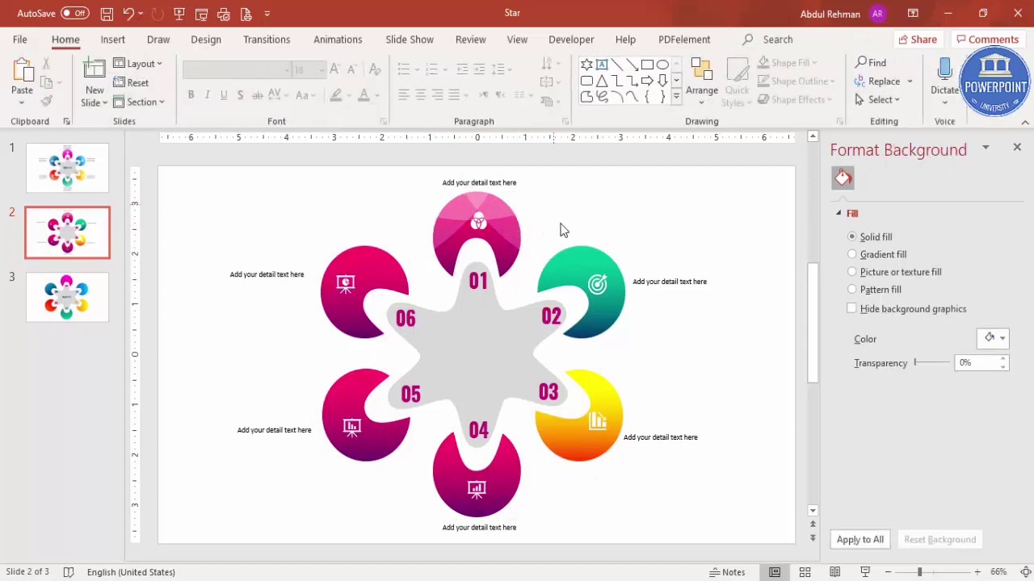